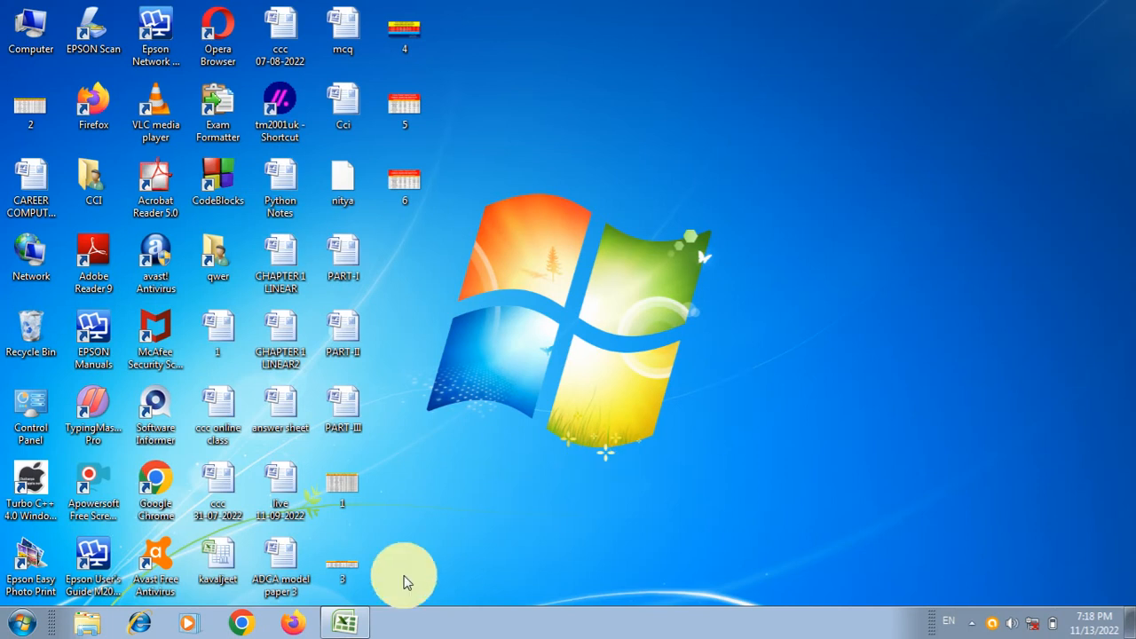
# Switch to the open Excel workbook, select F9 on Sheet1 and set the sheet zoom to 120%
pyautogui.click(360, 630)
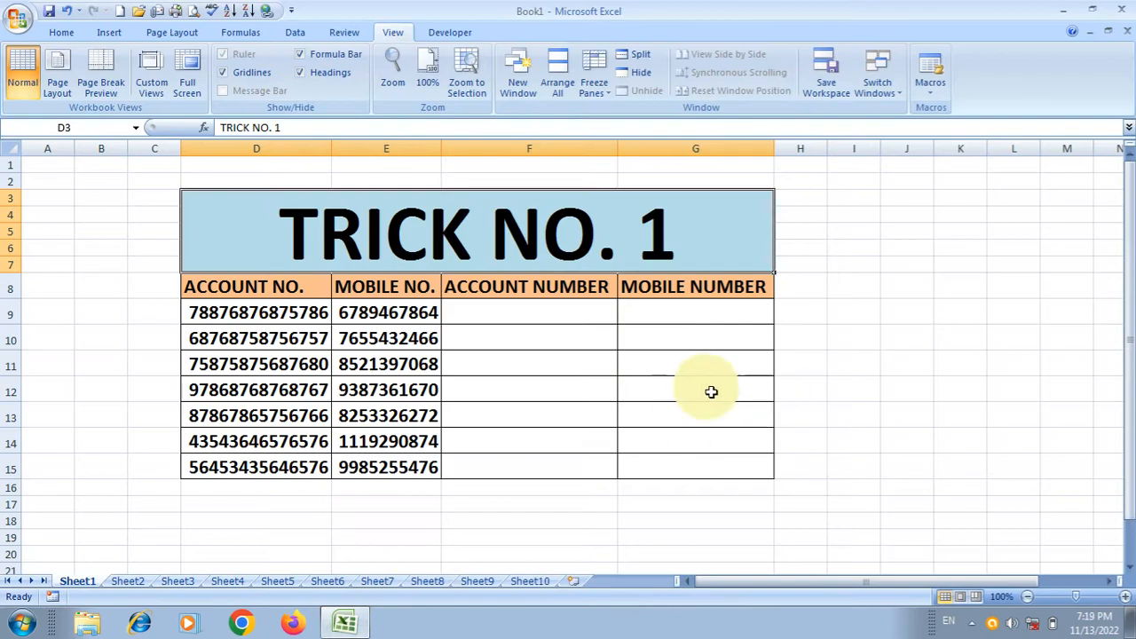
pyautogui.click(596, 310)
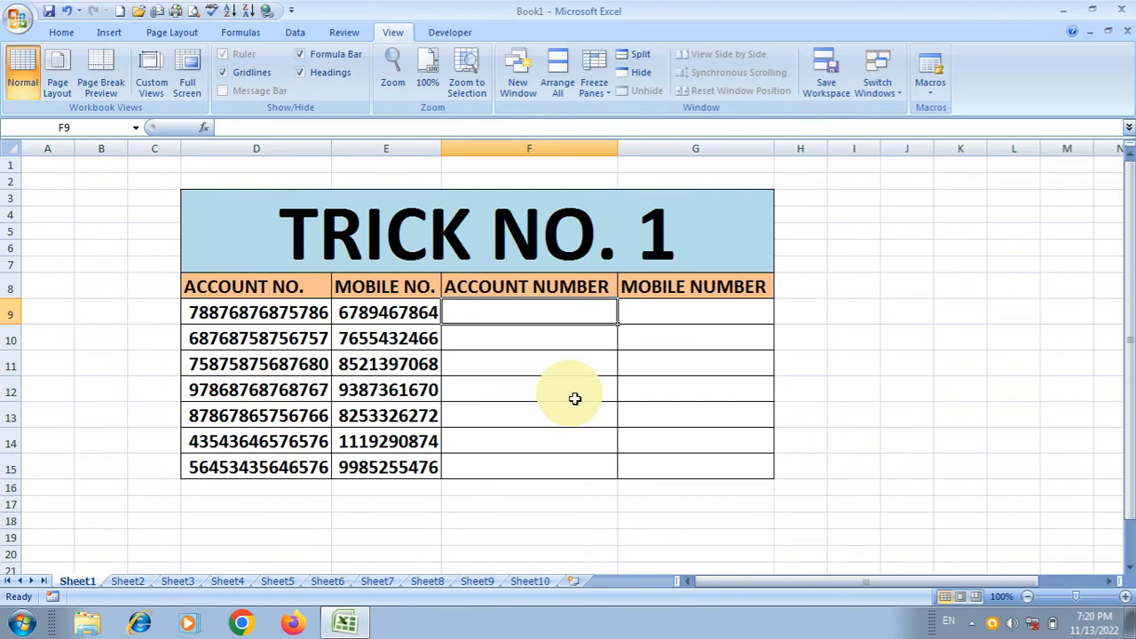
pyautogui.click(1126, 597)
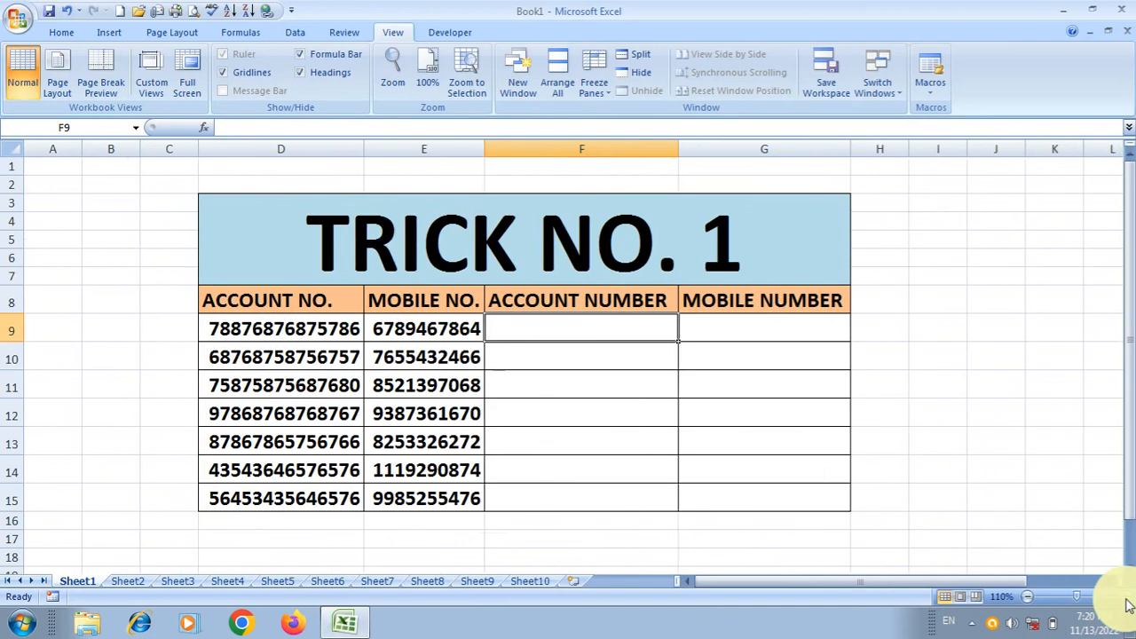
pyautogui.click(1128, 602)
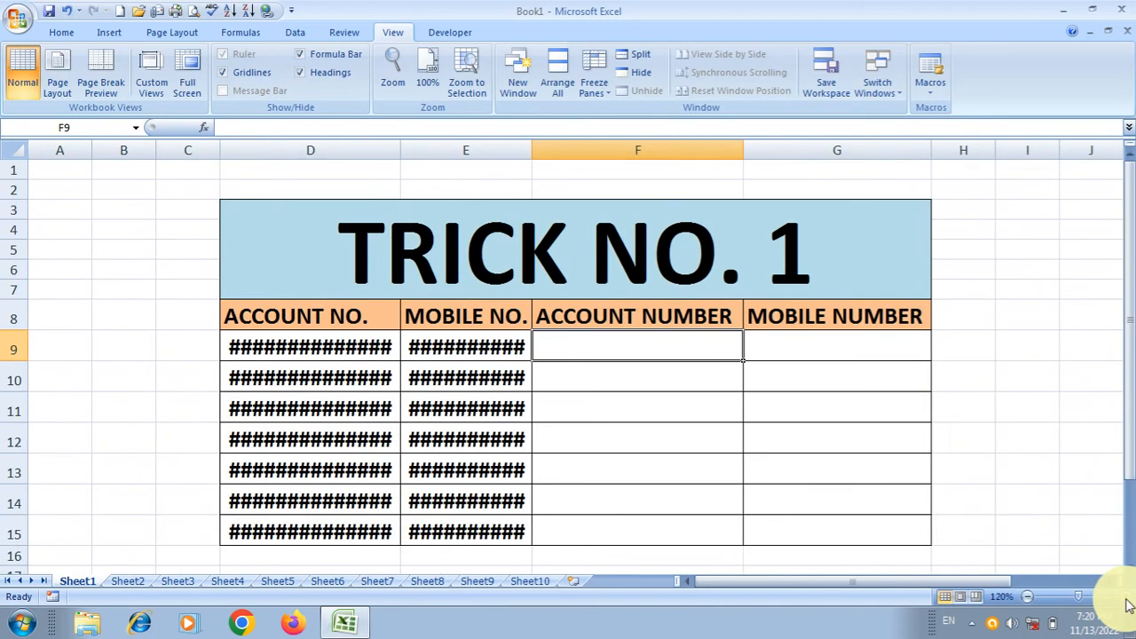
# Widen the ACCOUNT NO. and MOBILE NO. columns to fit their contents
pyautogui.doubleClick(401, 152)
pyautogui.moveTo(536, 149); pyautogui.dragTo(538, 151)
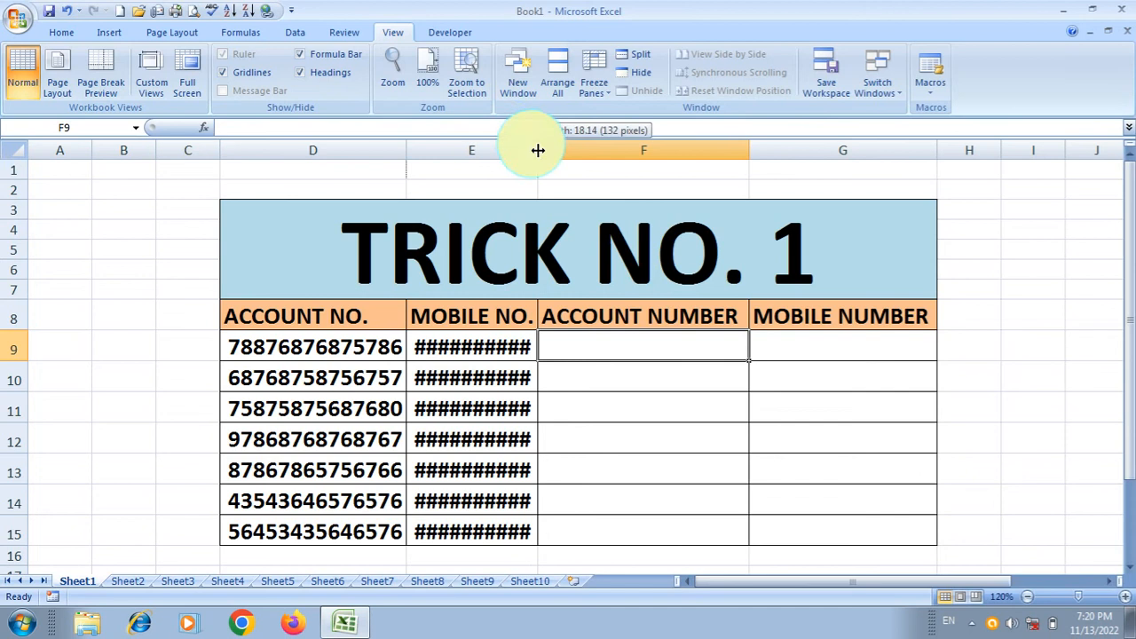
pyautogui.doubleClick(538, 150)
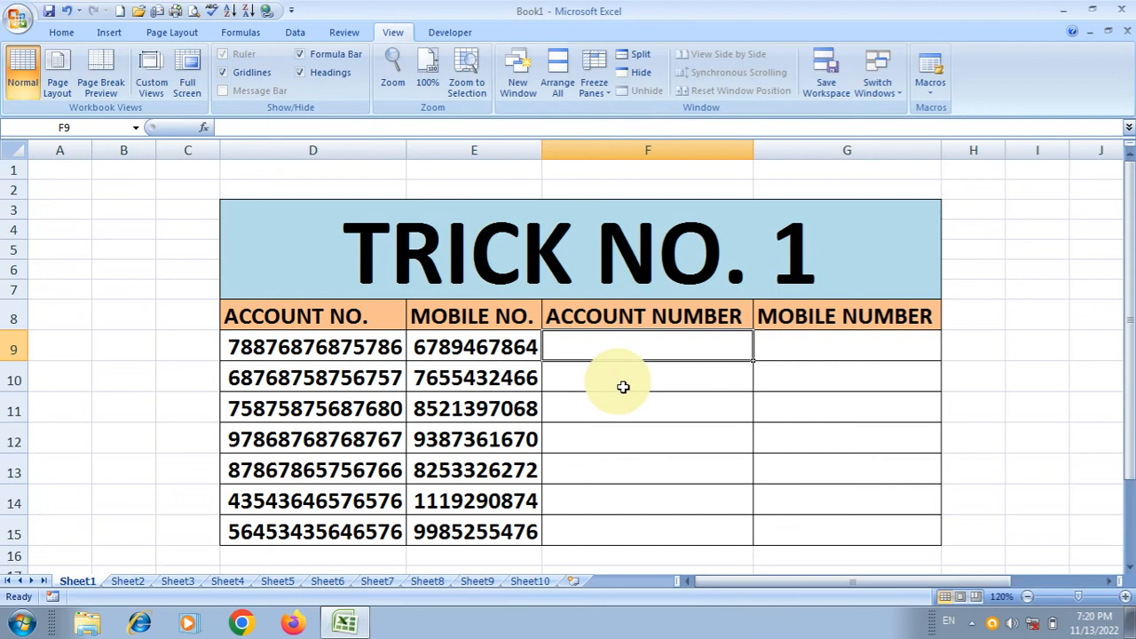
# Enter the masking formula =LEFT(D9,3)&"***"&RIGHT(D9,3) in cell F9 under ACCOUNT NUMBER
pyautogui.write('=')
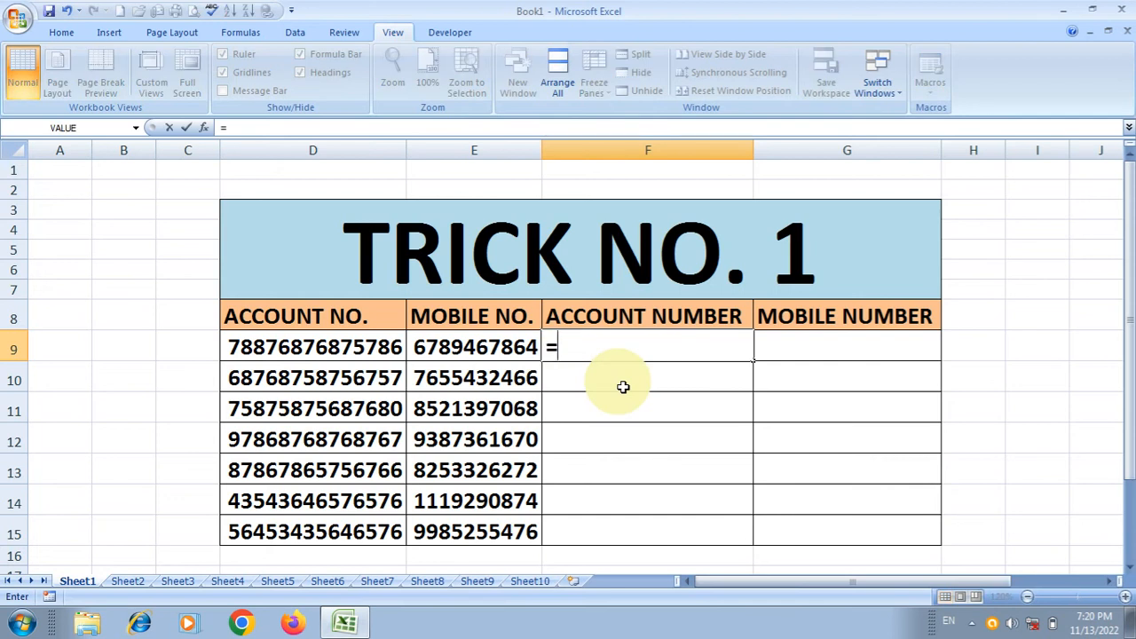
pyautogui.write('left')
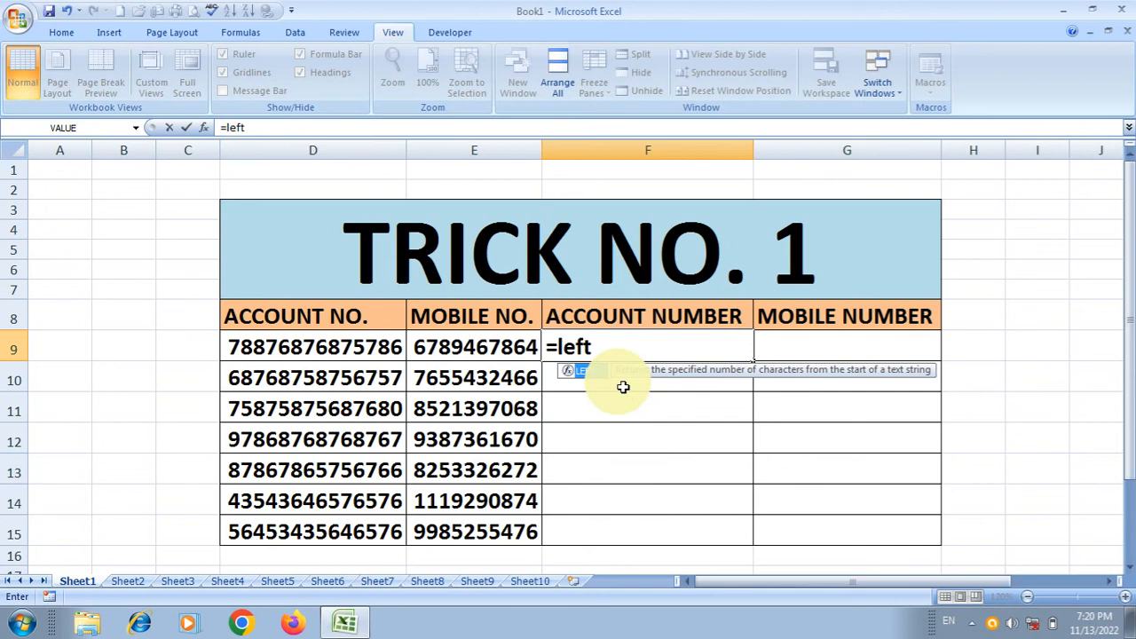
pyautogui.write('(')
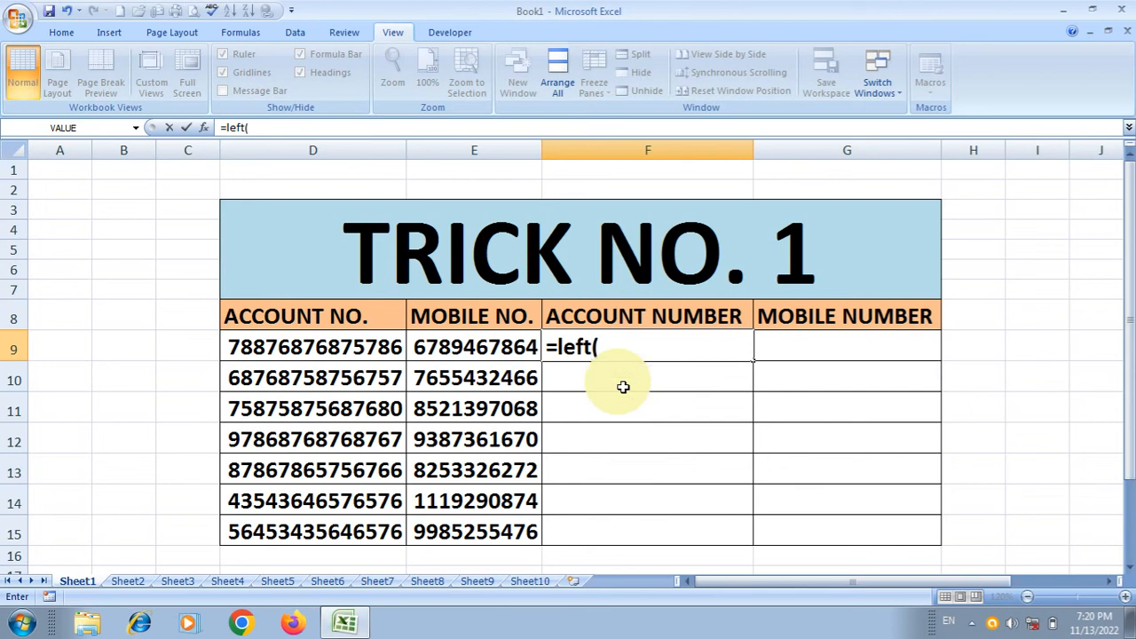
pyautogui.click(348, 358)
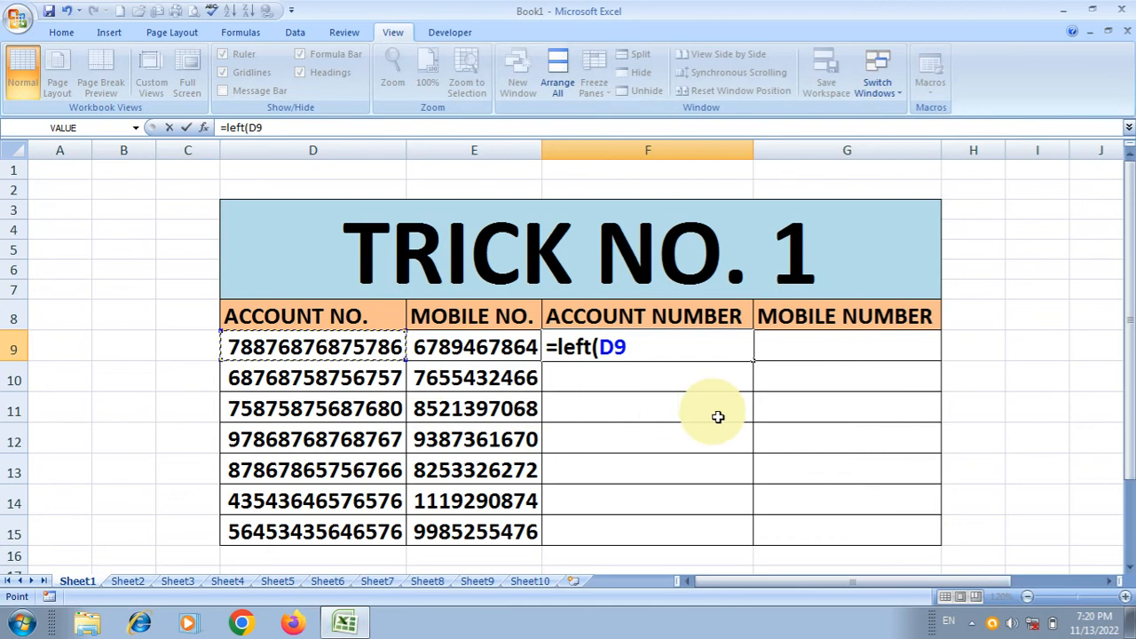
pyautogui.write(',')
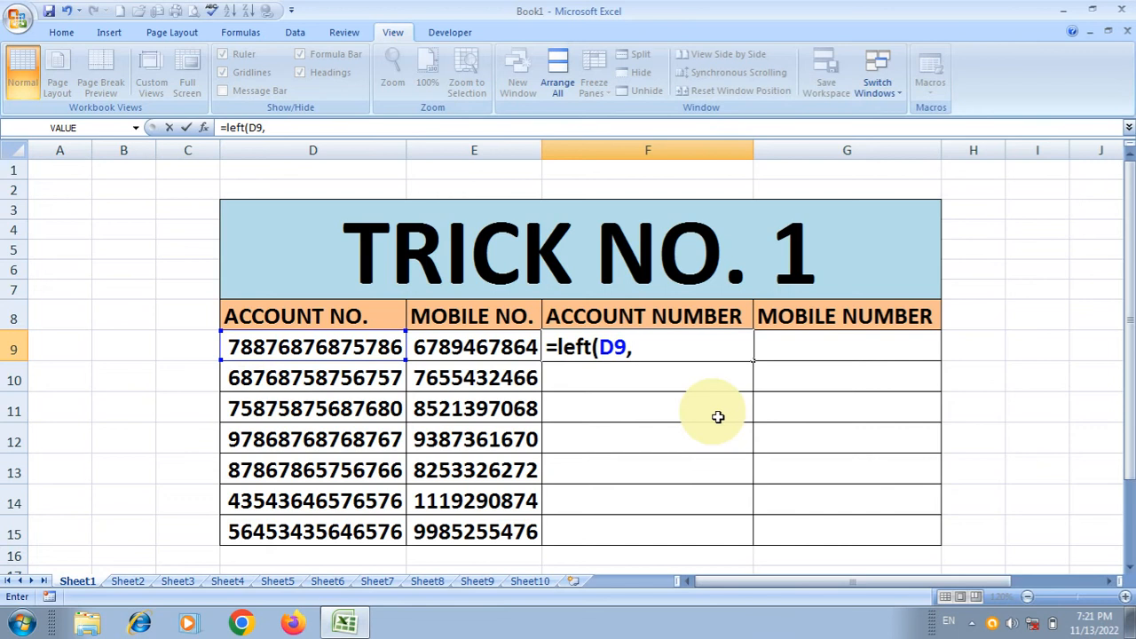
pyautogui.write('3)&')
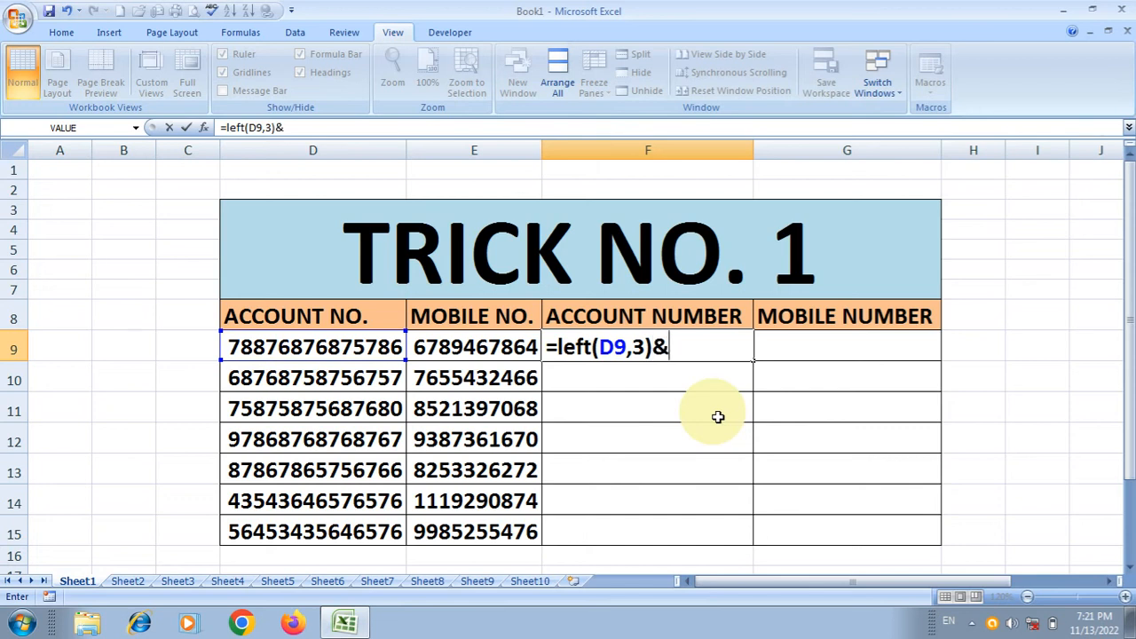
pyautogui.write('"***')
pyautogui.write('"')
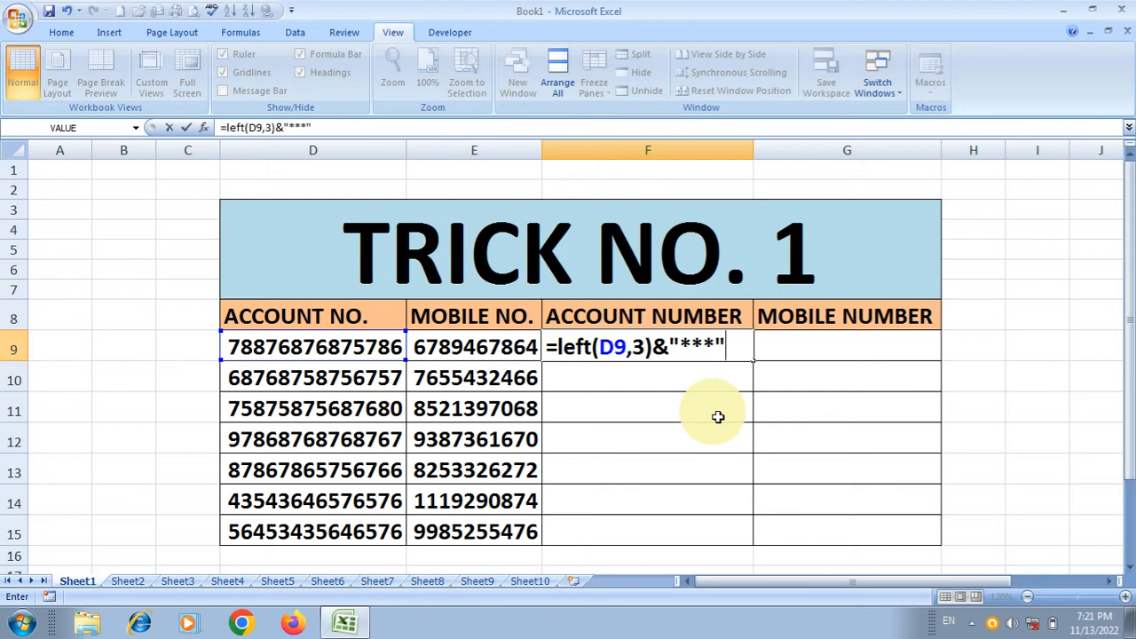
pyautogui.write('&')
pyautogui.write('right')
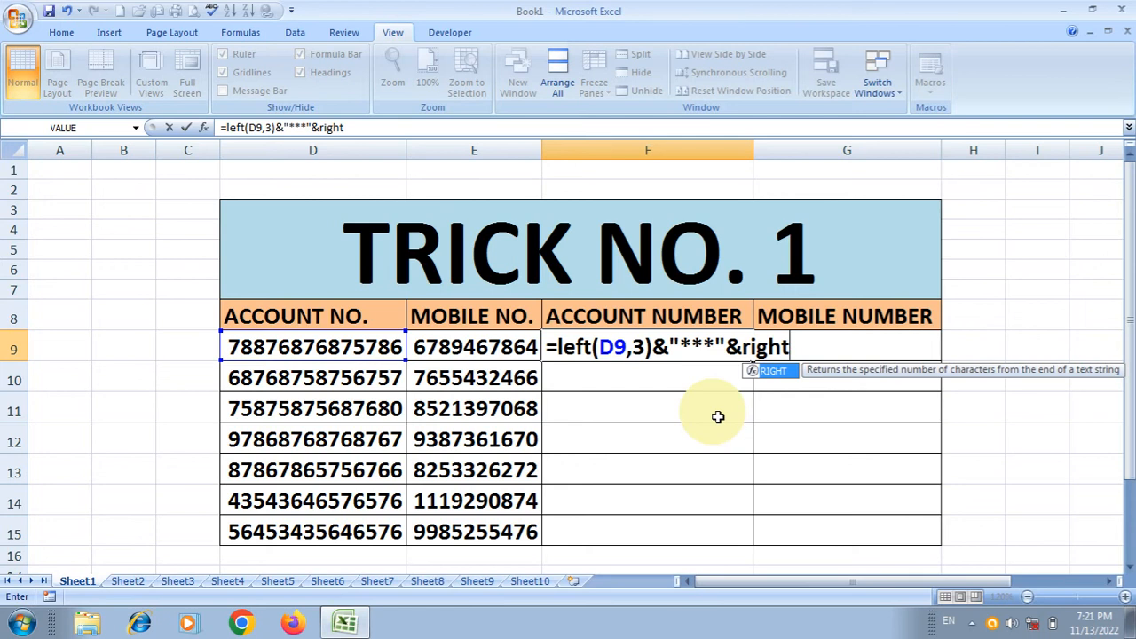
pyautogui.write('(')
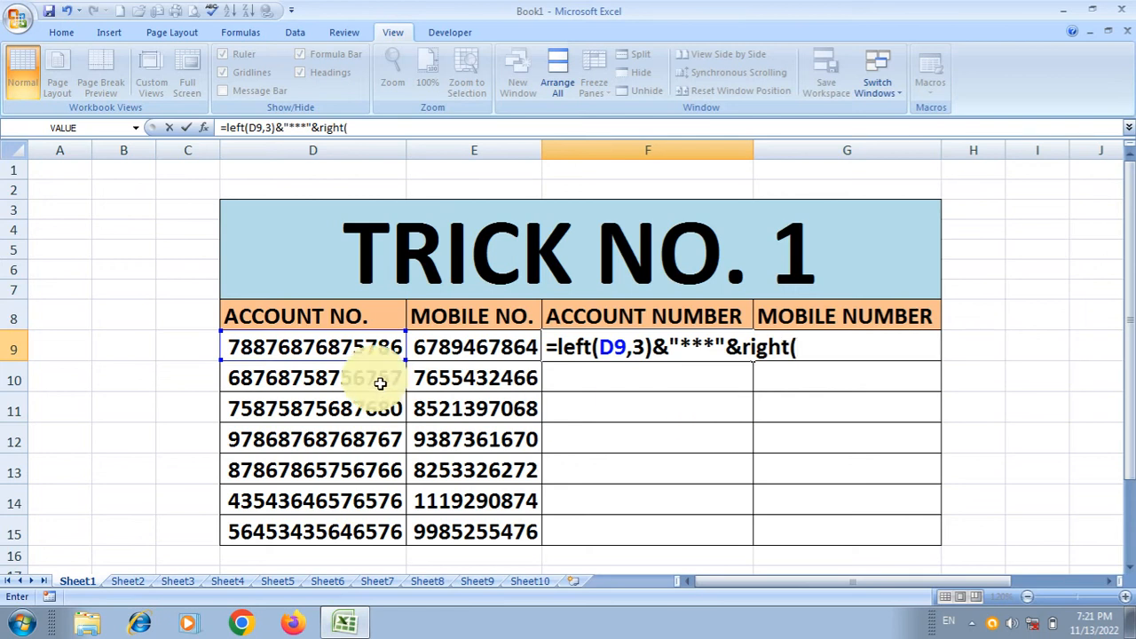
pyautogui.click(338, 347)
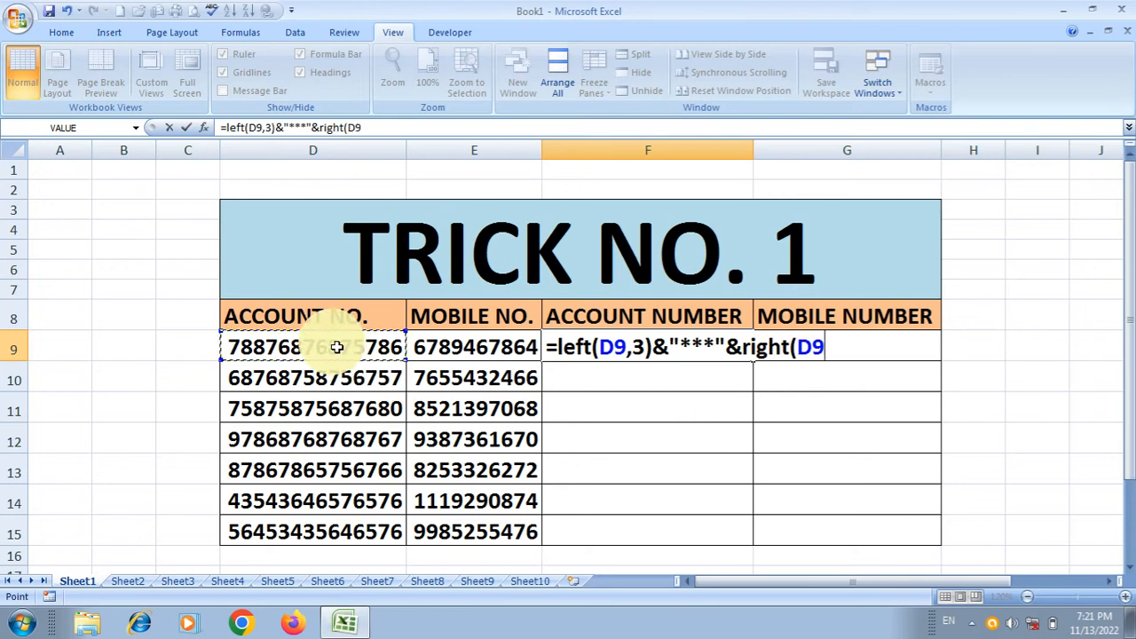
pyautogui.write(',3')
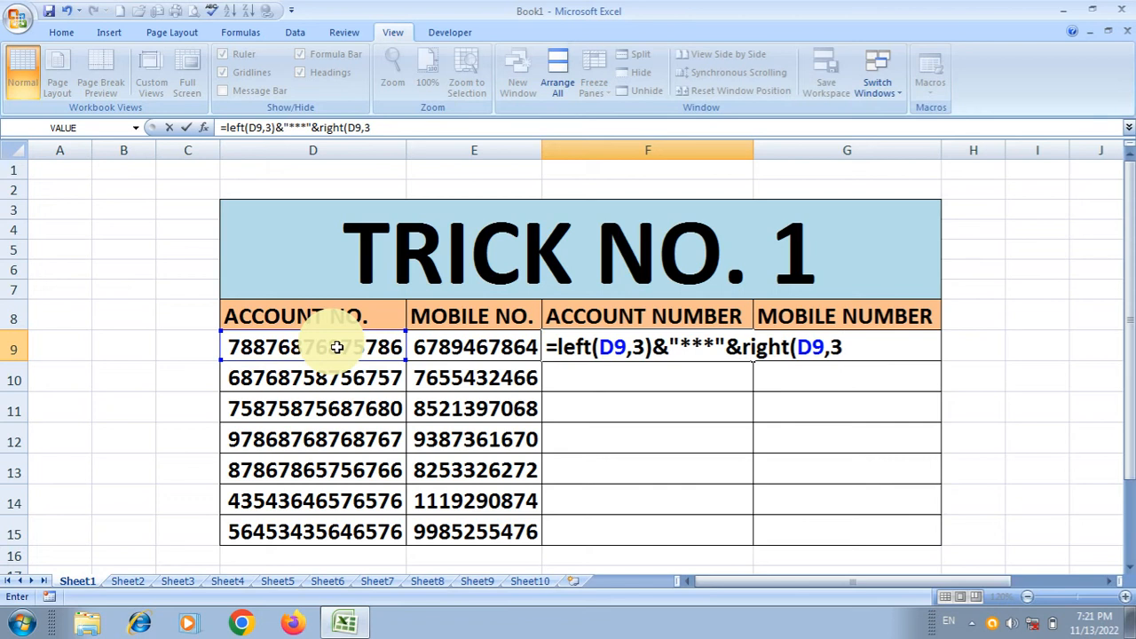
pyautogui.write(')')
pyautogui.press('Return')
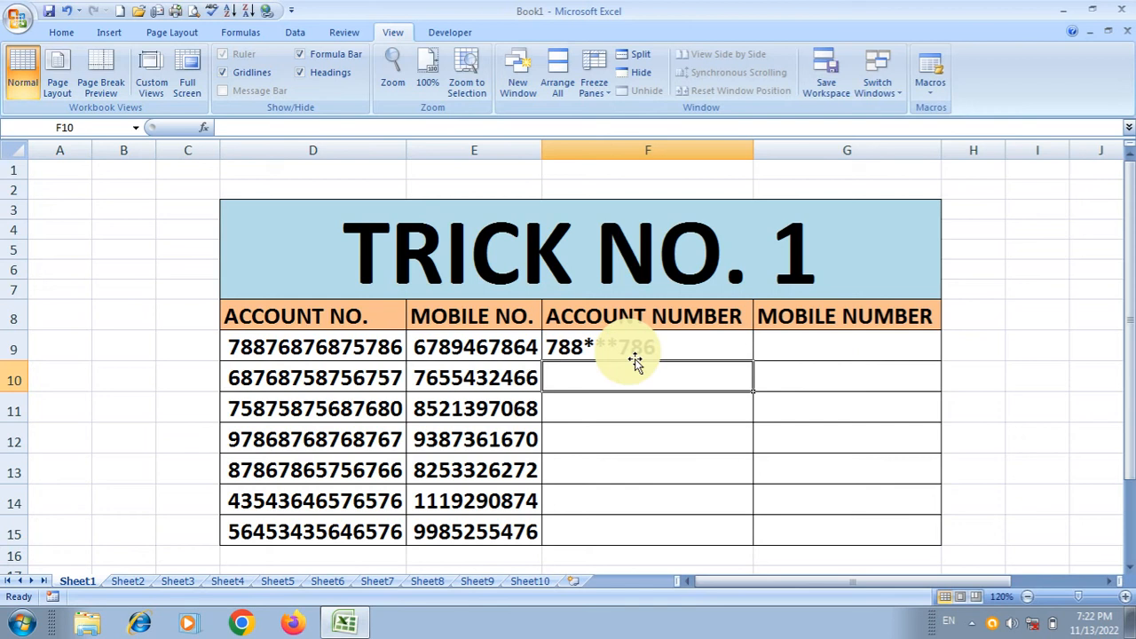
# Edit the formula in F9 so the mask between the LEFT and RIGHT parts has six asterisks
pyautogui.click(598, 341)
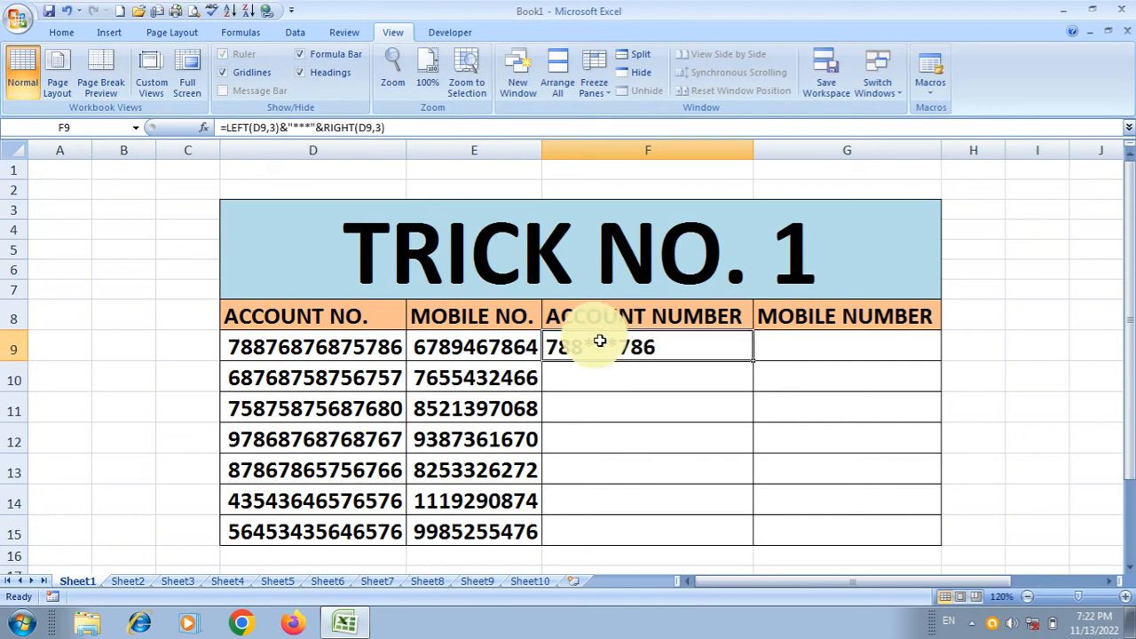
pyautogui.doubleClick(600, 341)
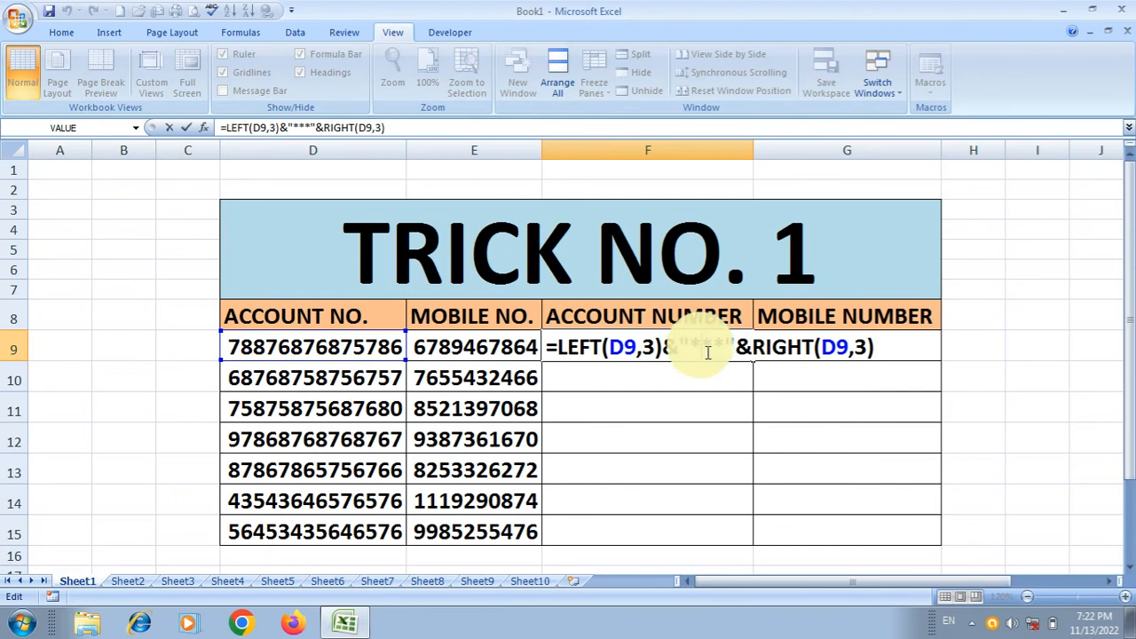
pyautogui.write('***')
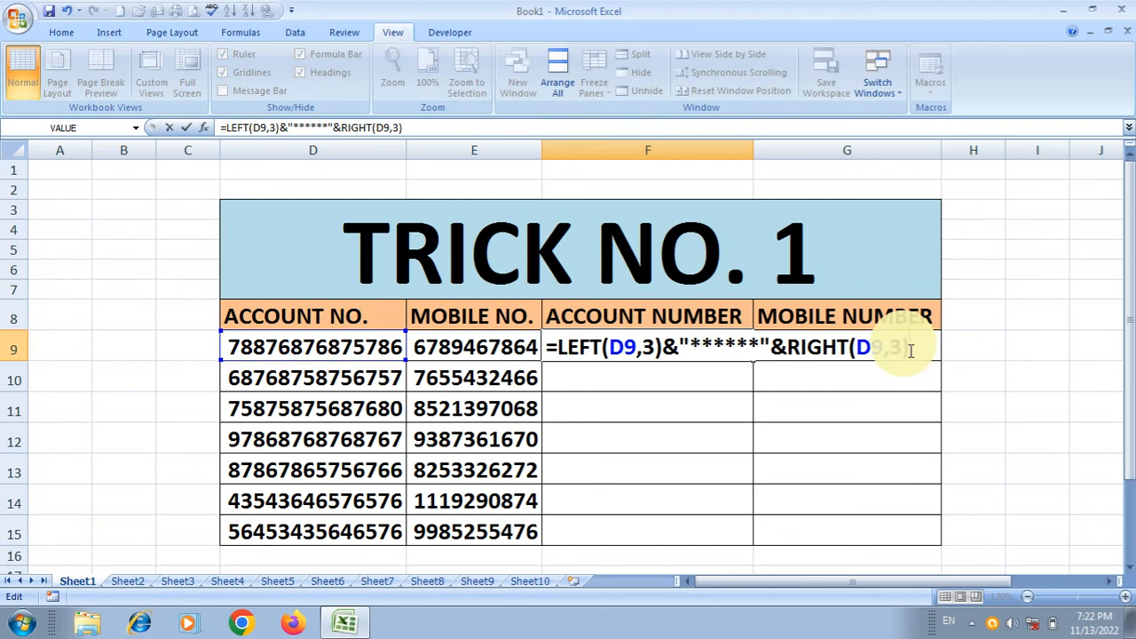
pyautogui.press('Return')
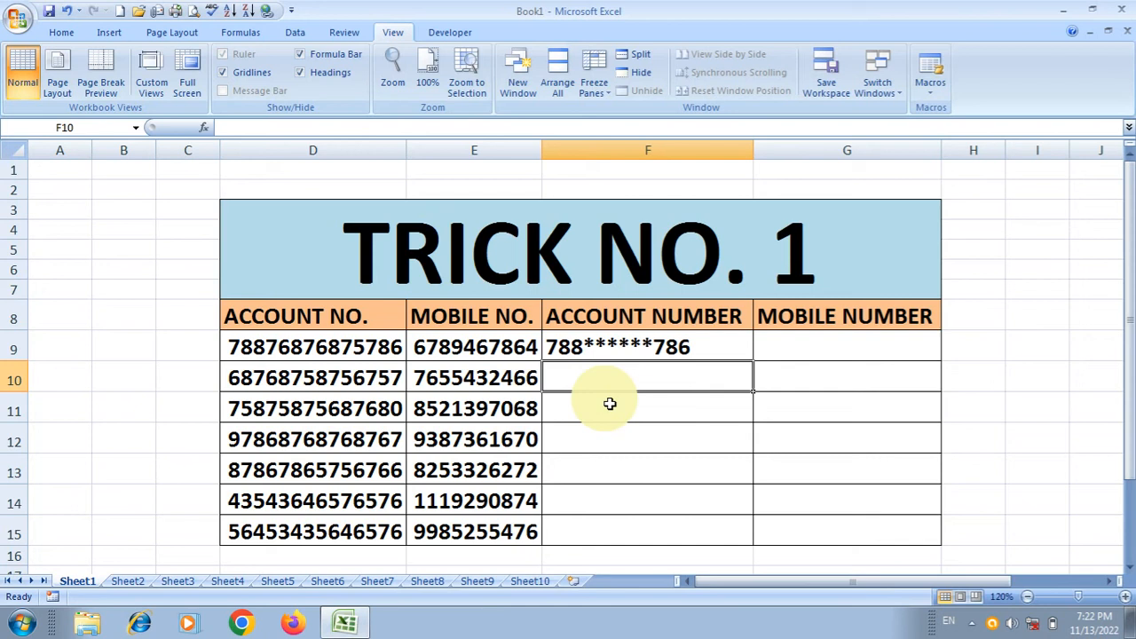
# Fill the masking formula from F9 down to F15 and inspect the copied formula in F10
pyautogui.click(707, 353)
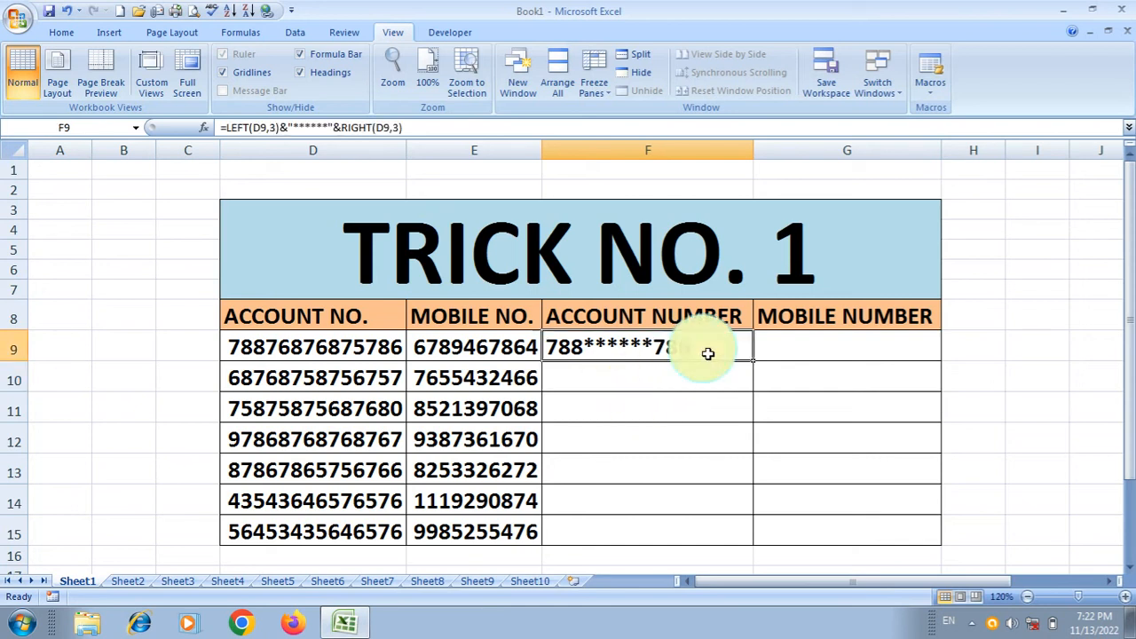
pyautogui.moveTo(756, 362); pyautogui.dragTo(737, 531)
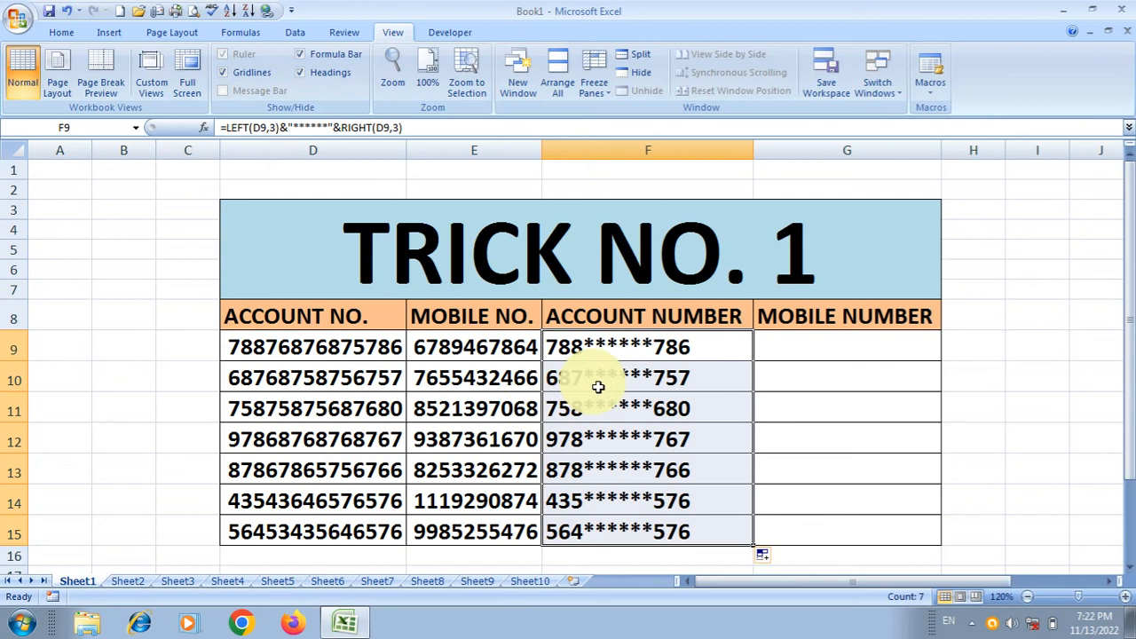
pyautogui.click(631, 383)
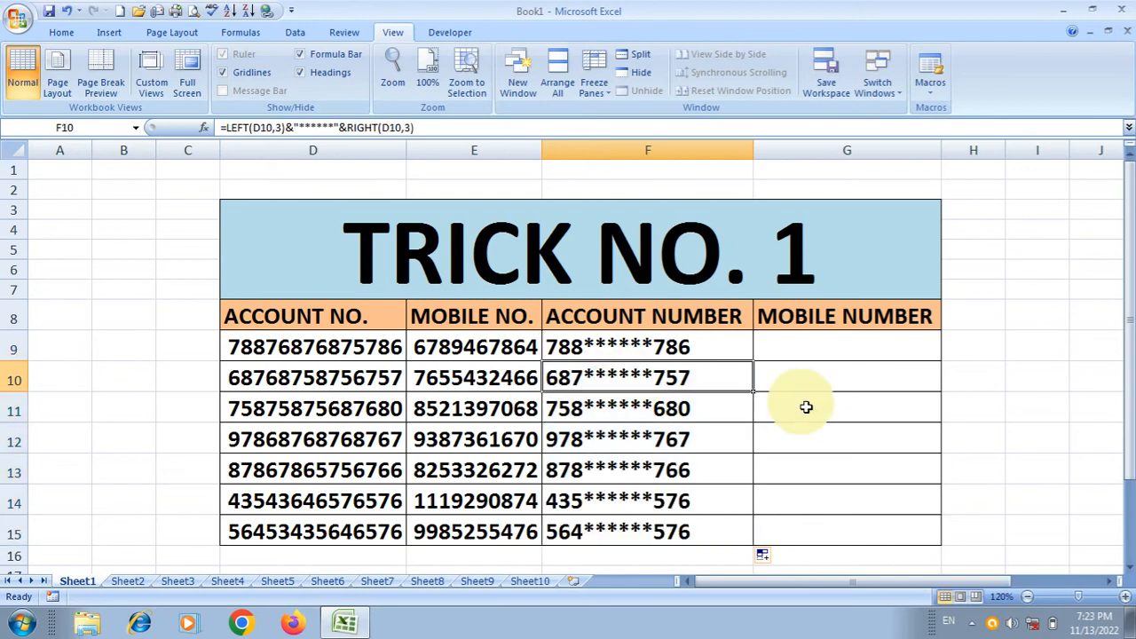
# Switch to Sheet2 and select the cell range I3:Q19 beside the TRICK NO. 2 heading
pyautogui.click(793, 353)
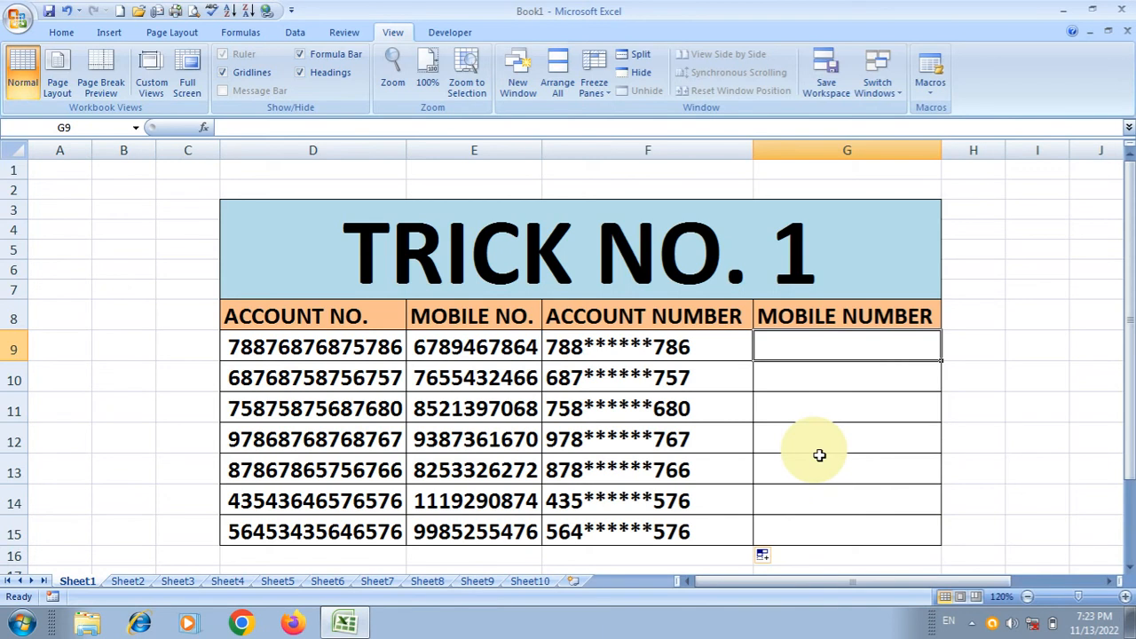
pyautogui.click(142, 583)
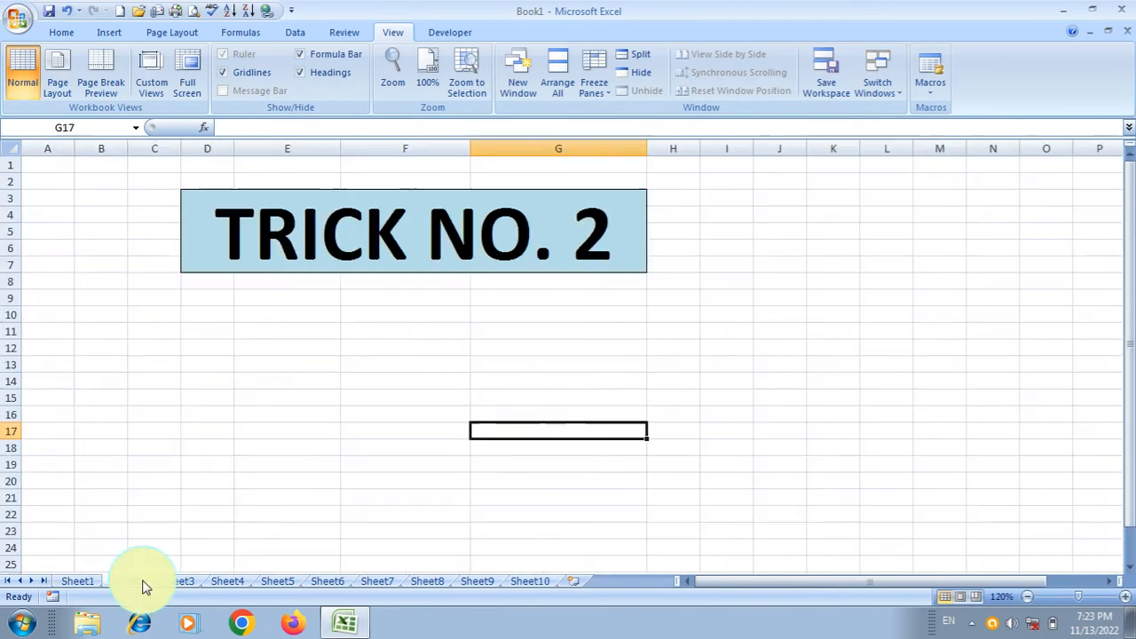
pyautogui.click(601, 330)
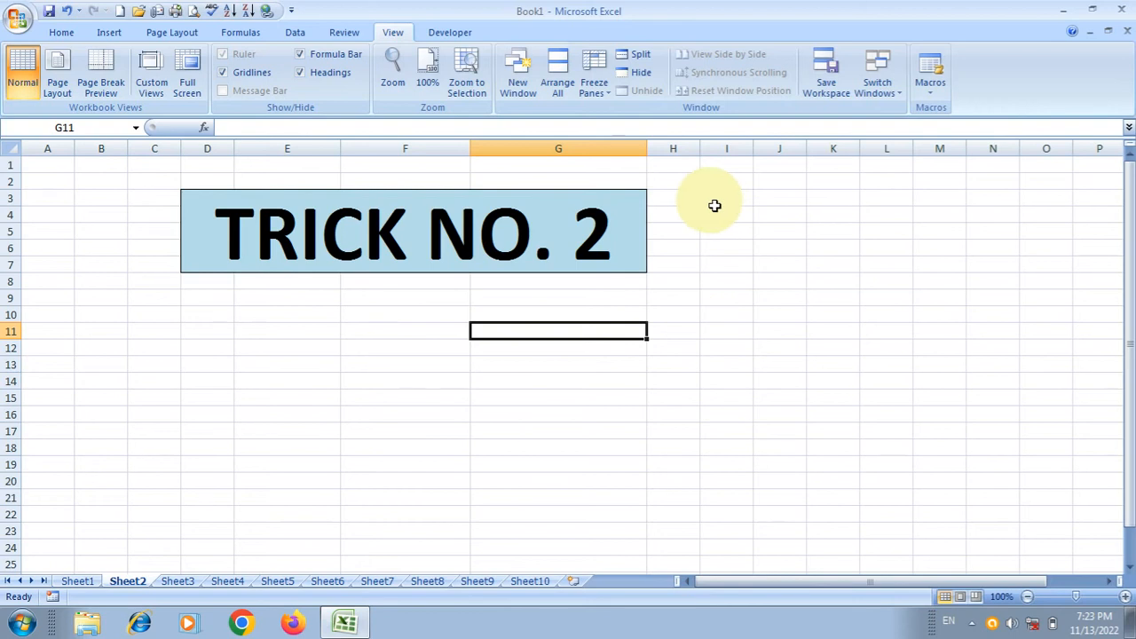
pyautogui.moveTo(715, 206); pyautogui.dragTo(1045, 466)
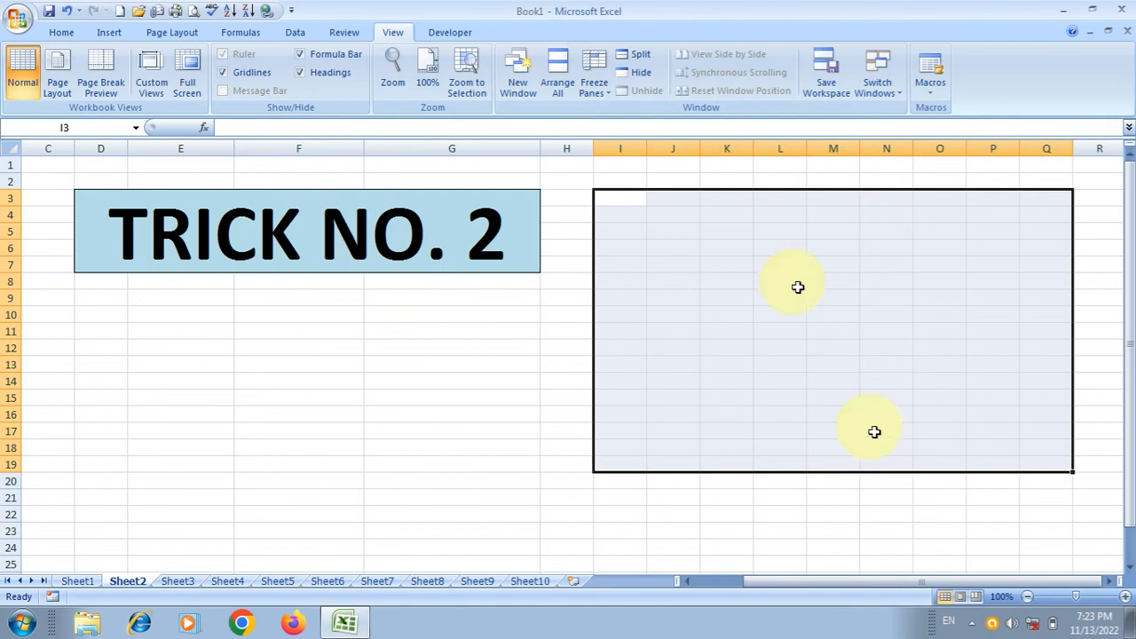
# Starting from K4, jump to the last row of column K and back to row 1
pyautogui.click(730, 209)
pyautogui.hotkey('ctrl', 'Down')
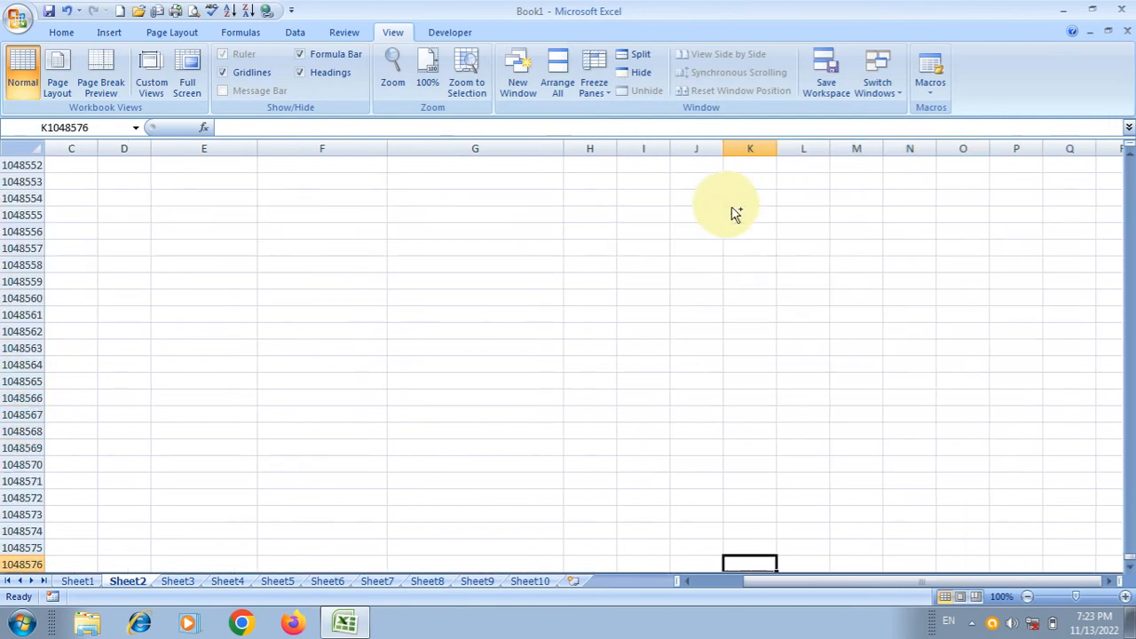
pyautogui.hotkey('ctrl', 'Up')
# Extend the selection from K1 to cover the range K1:P8
pyautogui.hotkey('shift', 'Down')
pyautogui.hotkey('shift', 'Down')
pyautogui.hotkey('shift', 'Down')
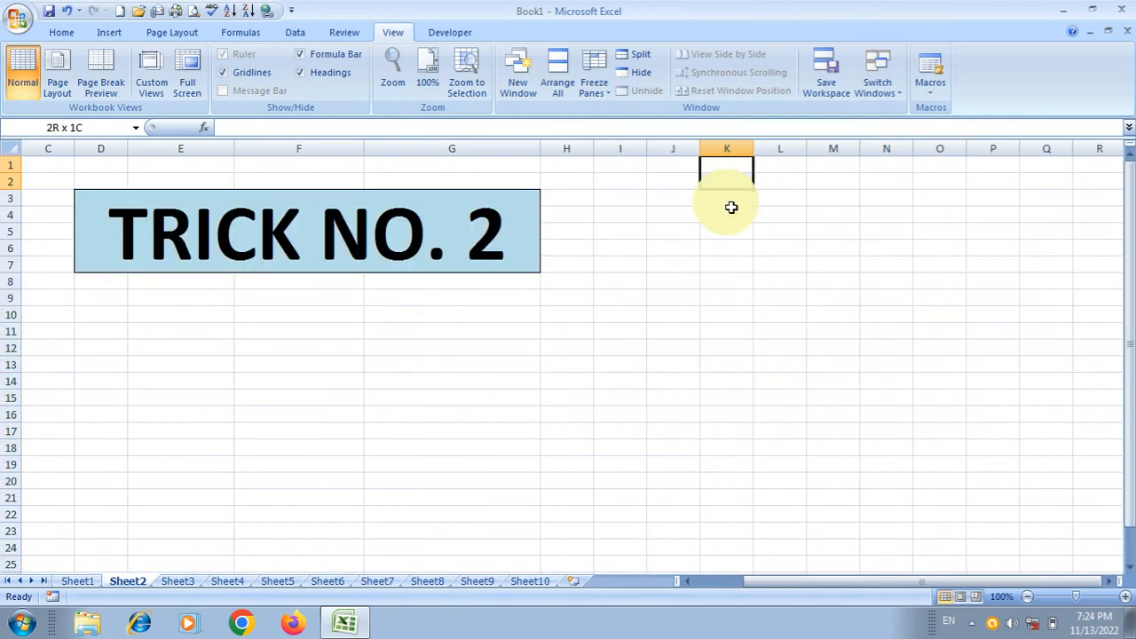
pyautogui.hotkey('shift', 'Down')
pyautogui.hotkey('shift', 'Down')
pyautogui.hotkey('shift', 'Down')
pyautogui.hotkey('shift', 'Down')
pyautogui.hotkey('shift', 'Right')
pyautogui.hotkey('shift', 'Right')
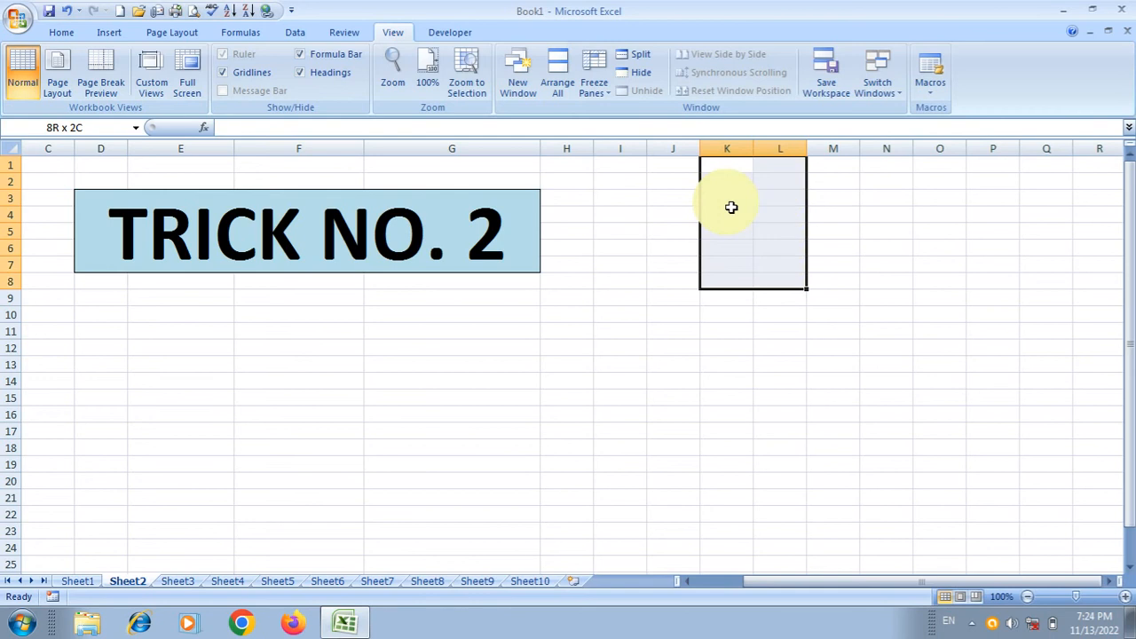
pyautogui.hotkey('shift', 'Right')
pyautogui.hotkey('shift', 'Right')
pyautogui.hotkey('shift', 'Right')
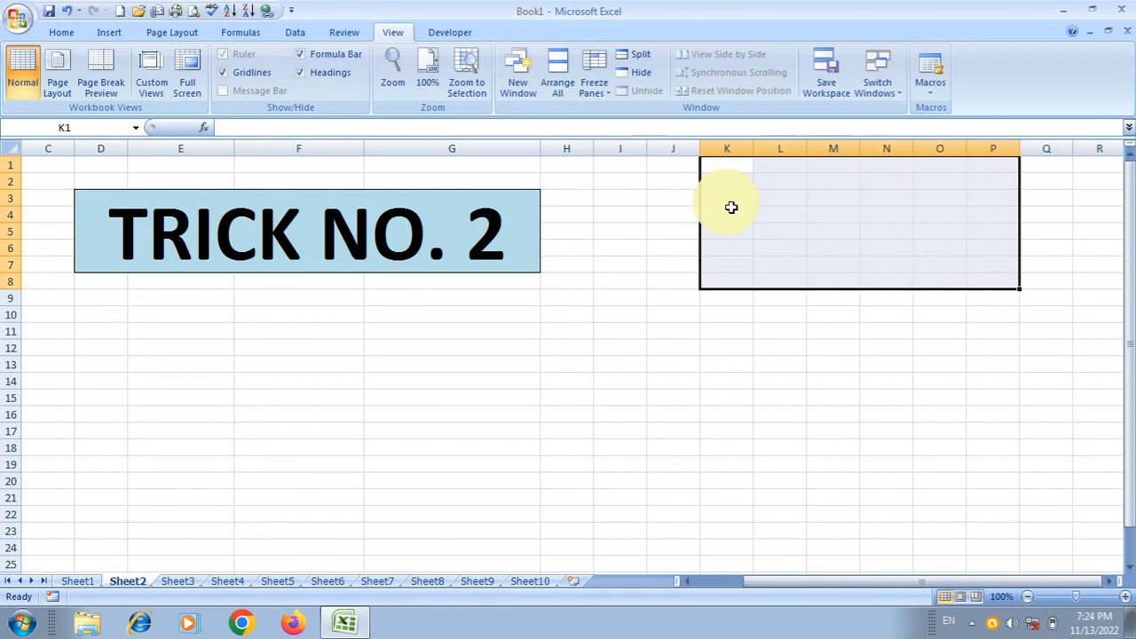
# Starting from K4 on Sheet2, use Go To with reference K256 to select the range K4:K256, then select K8
pyautogui.click(730, 211)
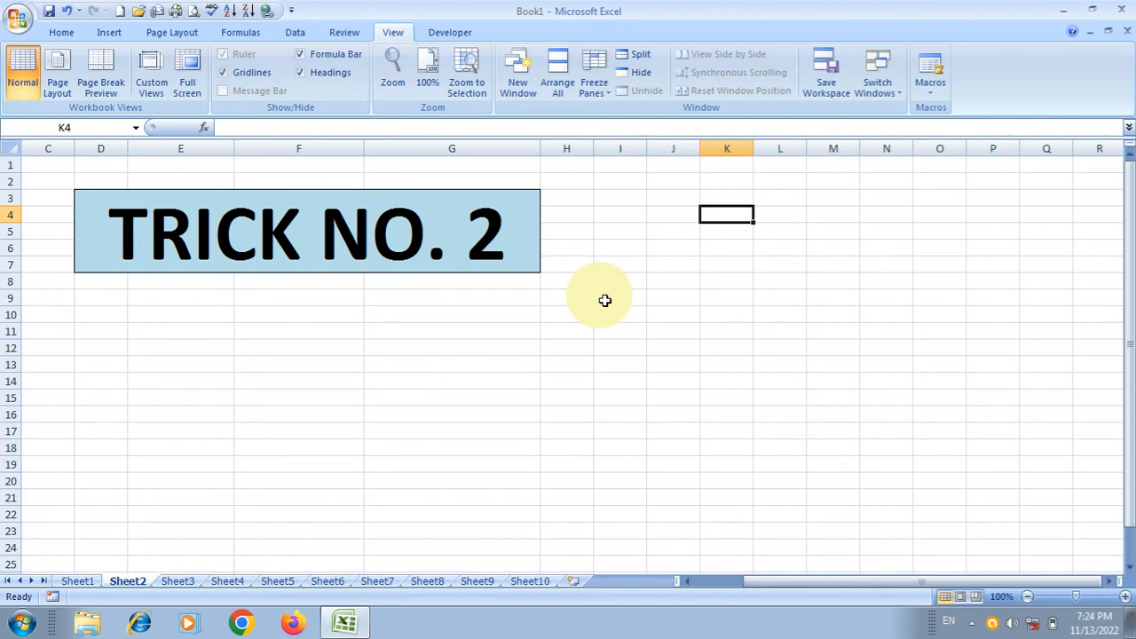
pyautogui.press('F5')
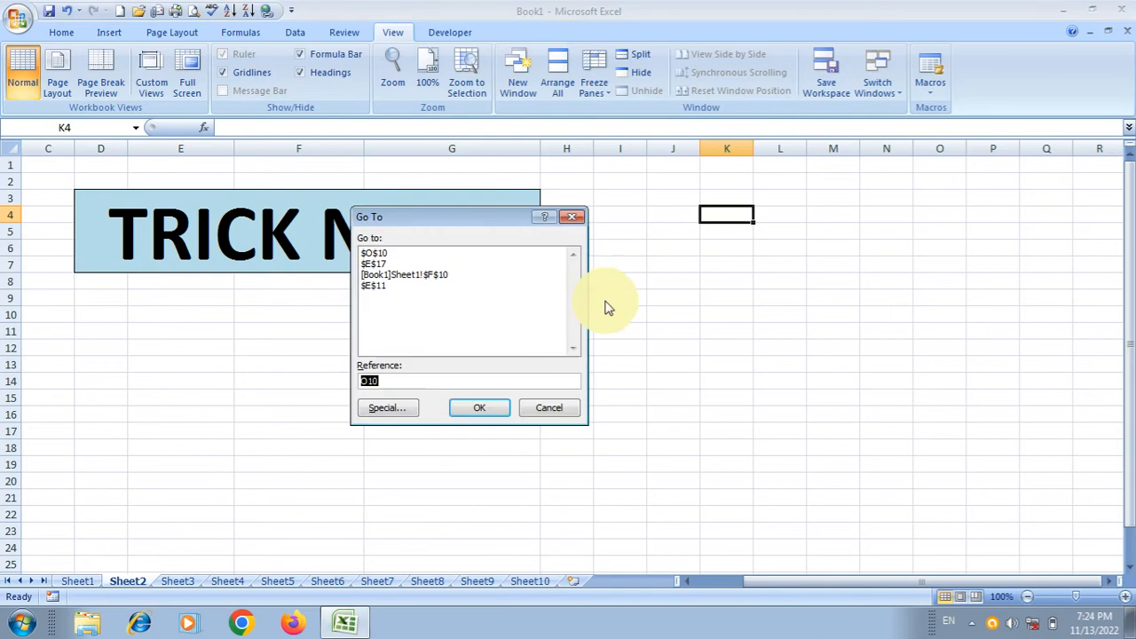
pyautogui.moveTo(473, 221); pyautogui.dragTo(324, 258)
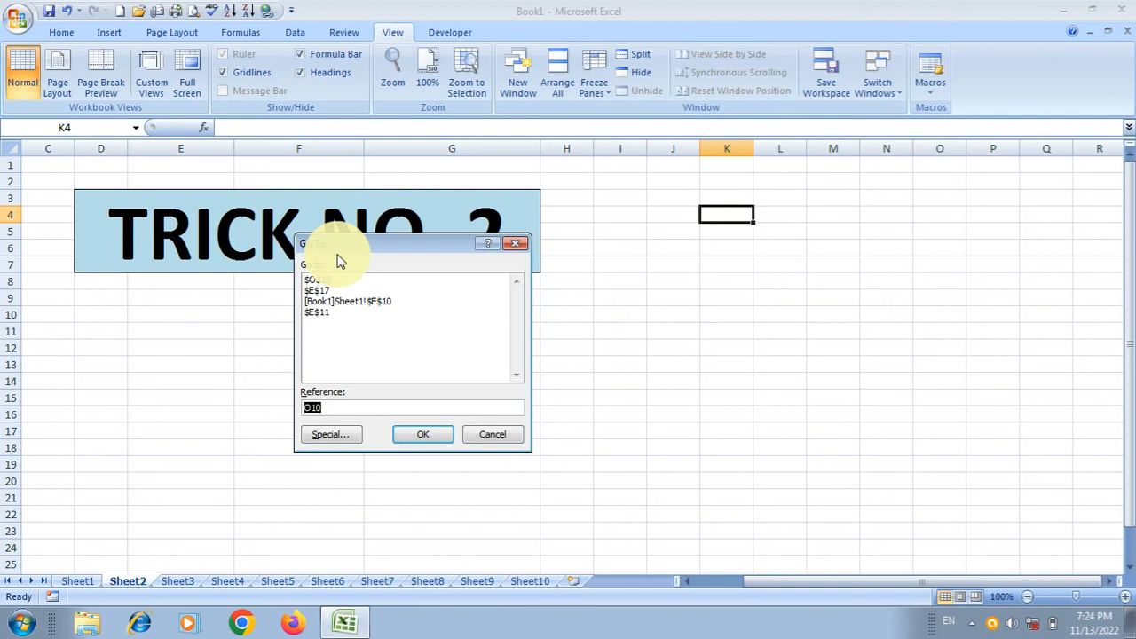
pyautogui.doubleClick(320, 407)
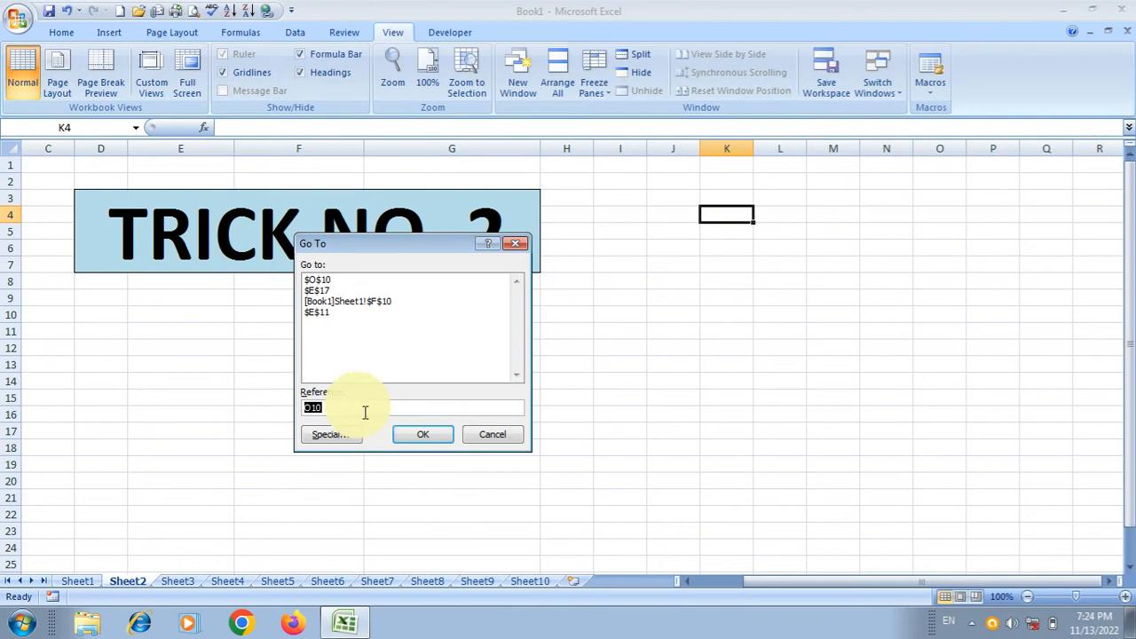
pyautogui.press('BackSpace')
pyautogui.write('k256')
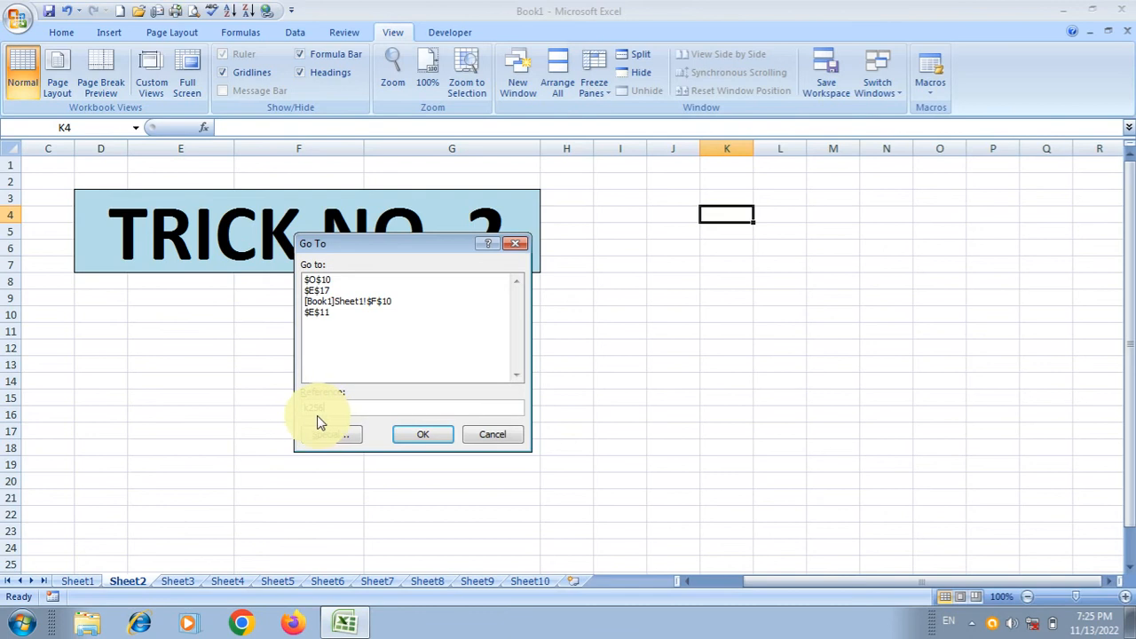
pyautogui.click(408, 441)
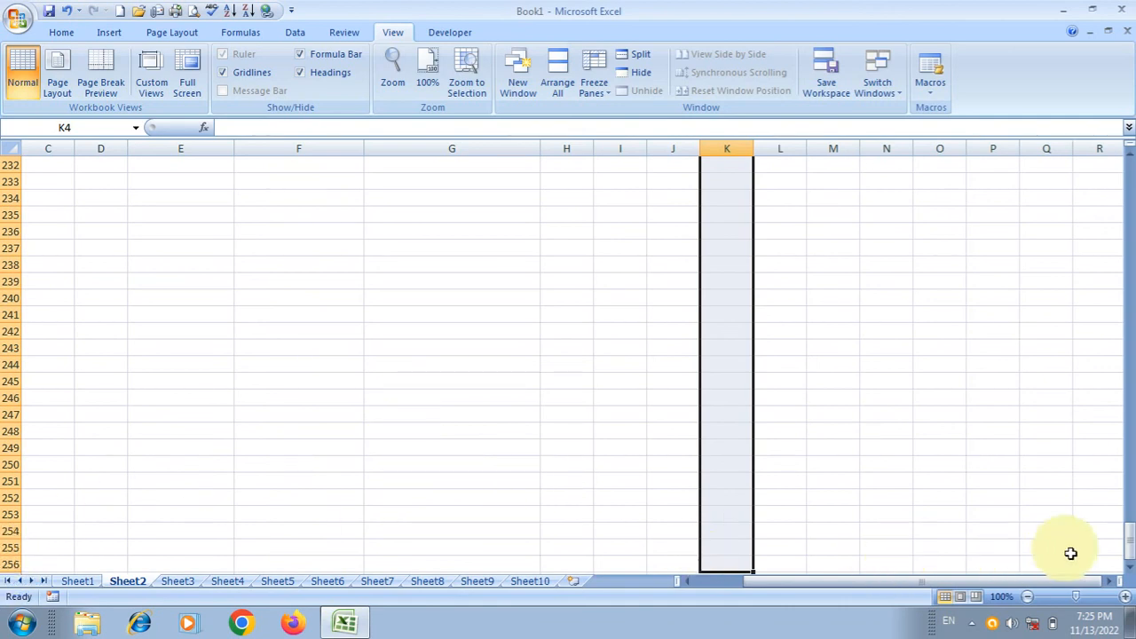
pyautogui.moveTo(1129, 537); pyautogui.dragTo(1134, 177)
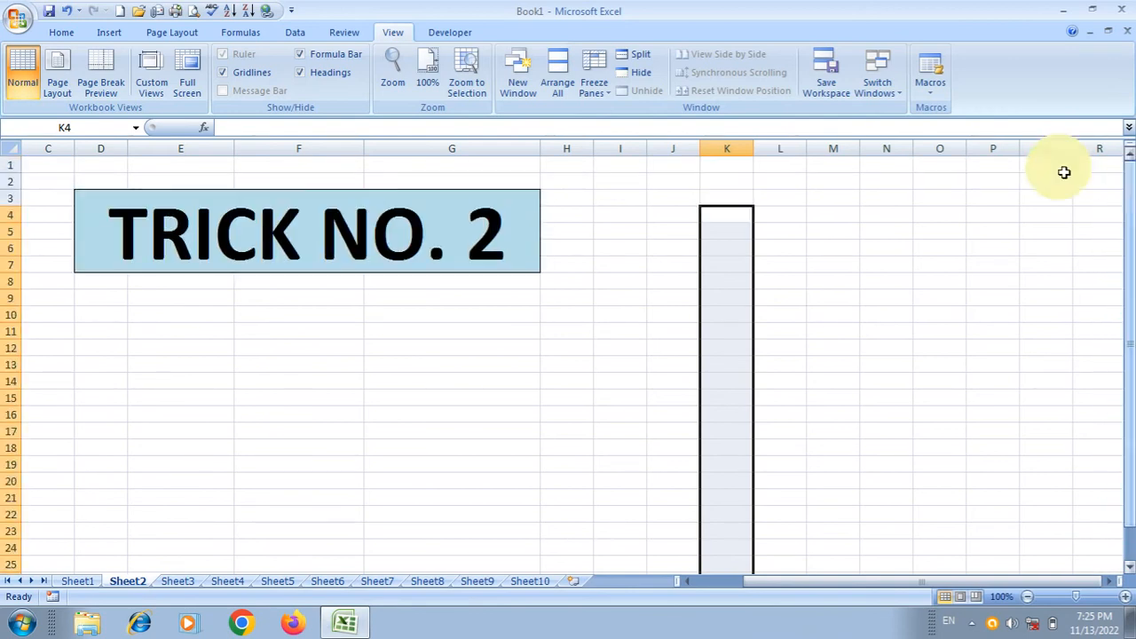
pyautogui.click(729, 279)
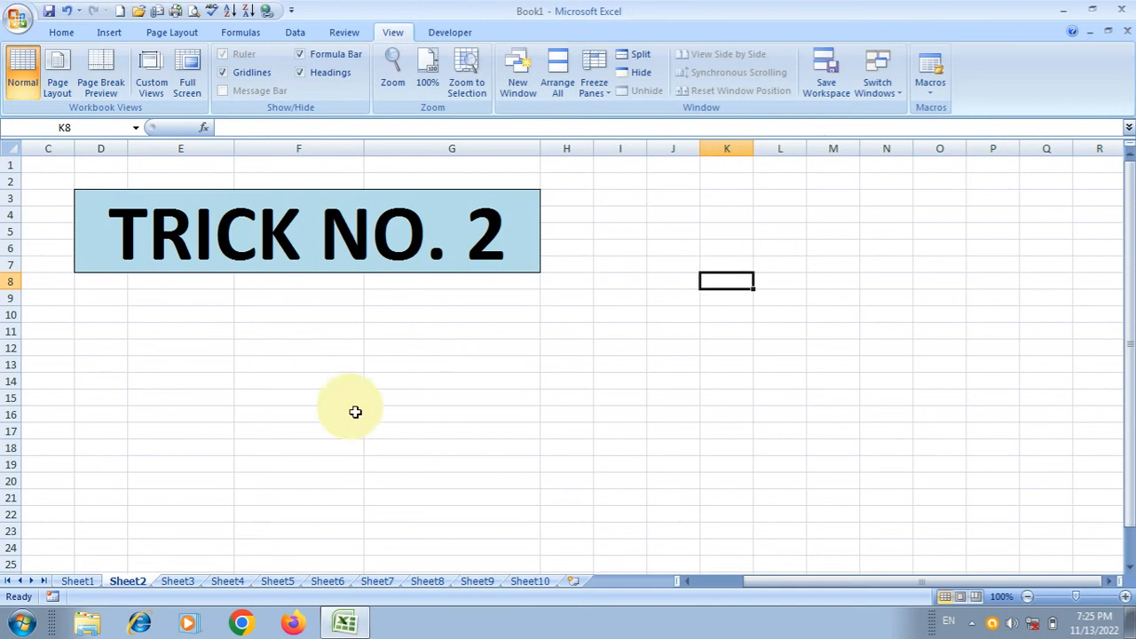
# Look at Sheet3, then return to Sheet1 and hide column G with the MOBILE NUMBER heading
pyautogui.click(180, 581)
pyautogui.click(591, 359)
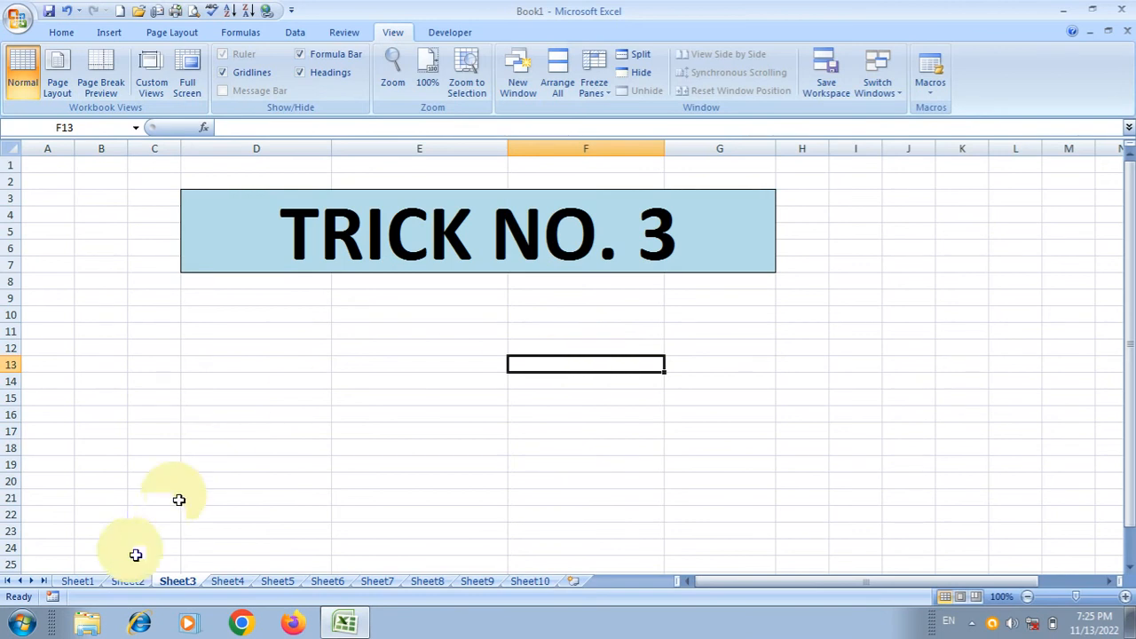
pyautogui.click(89, 583)
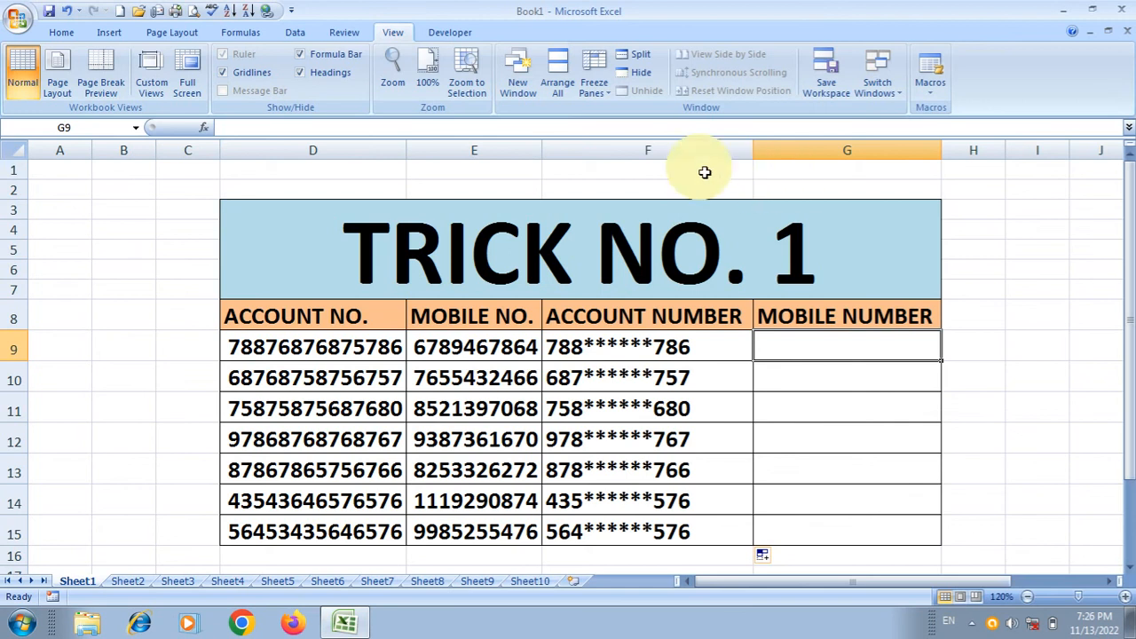
pyautogui.rightClick(803, 154)
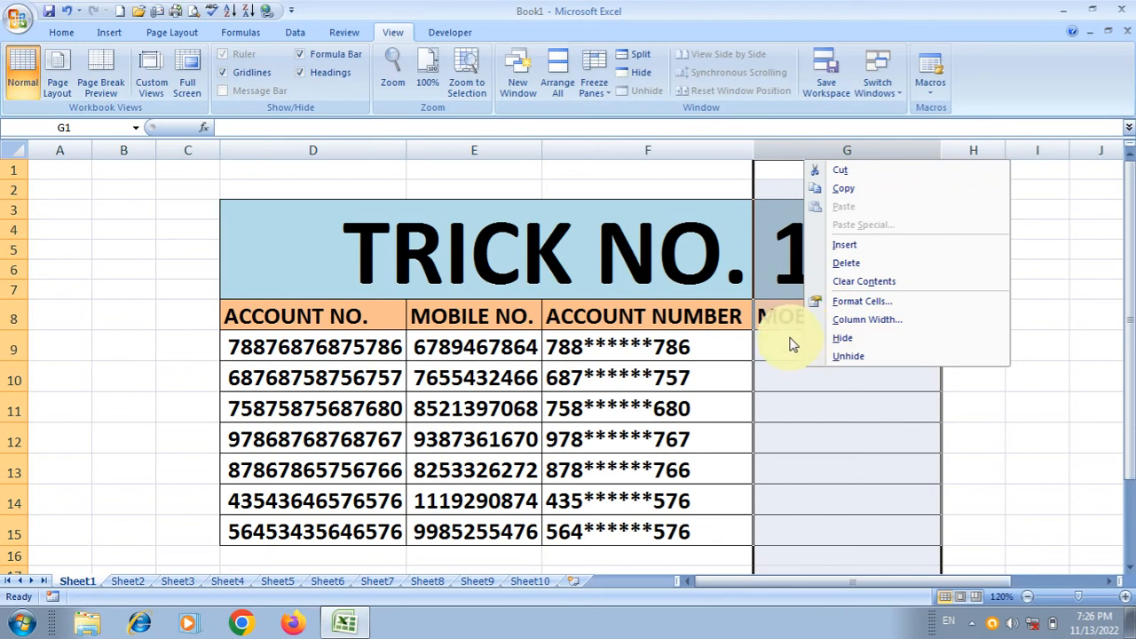
pyautogui.click(789, 342)
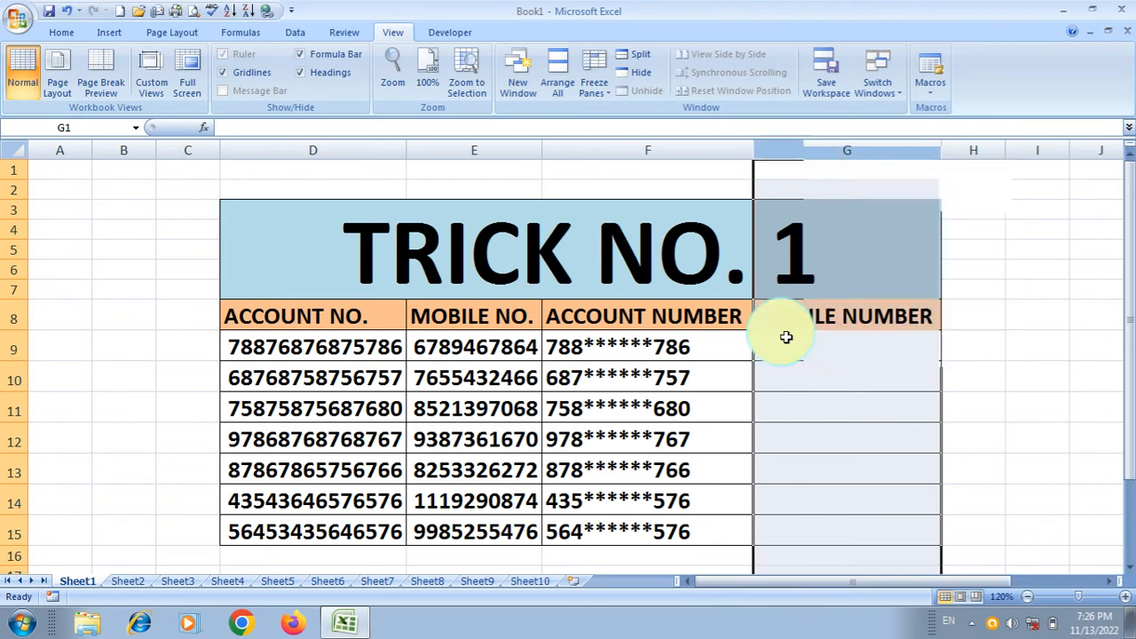
pyautogui.rightClick(801, 142)
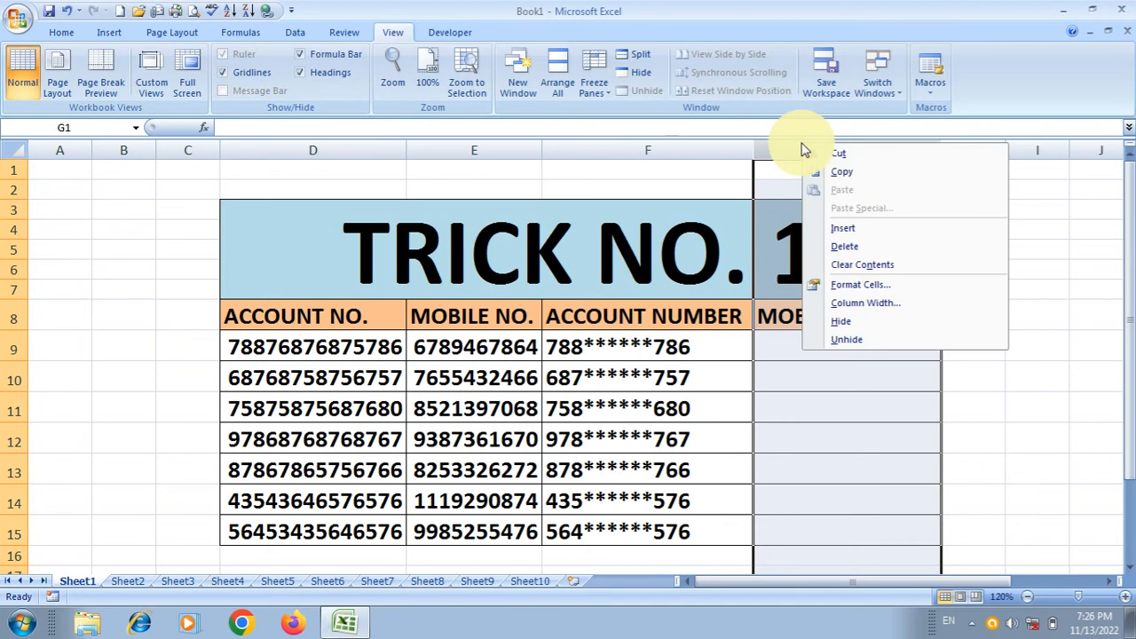
pyautogui.click(833, 331)
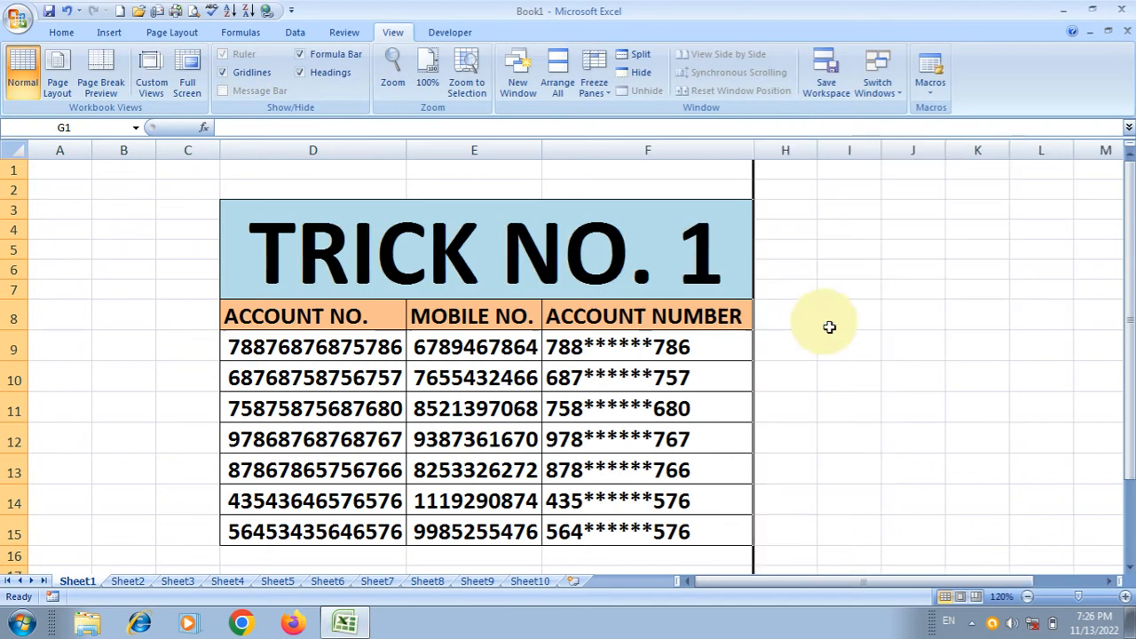
# Copy the Sheet1 table range D8:H15, including the hidden column, and paste it at D9 on Sheet3
pyautogui.click(683, 380)
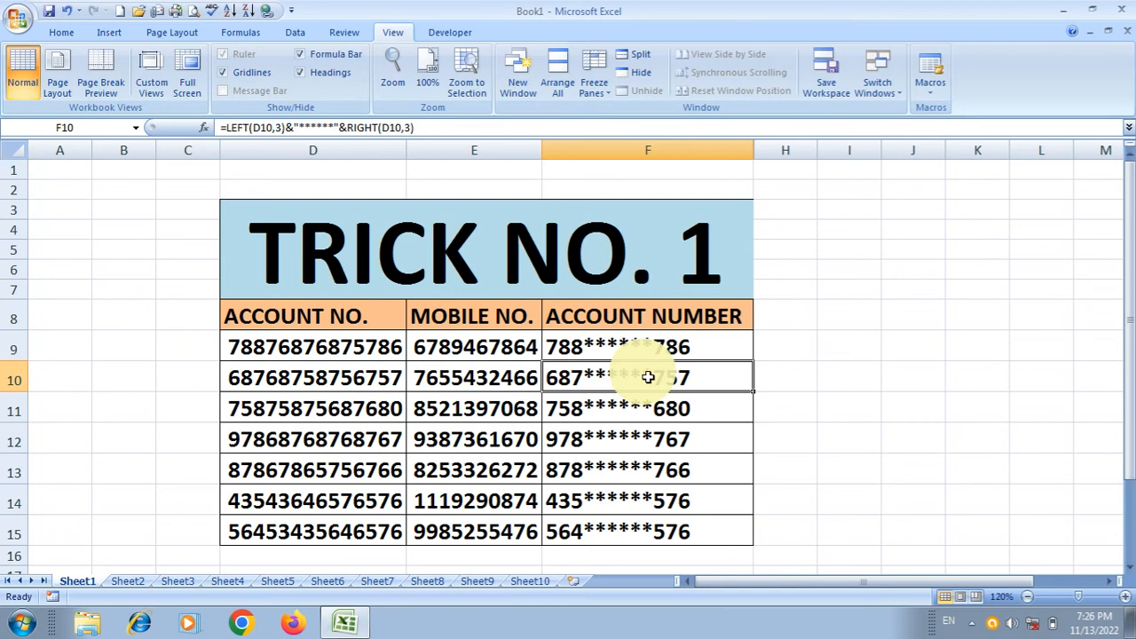
pyautogui.moveTo(388, 311); pyautogui.dragTo(763, 530)
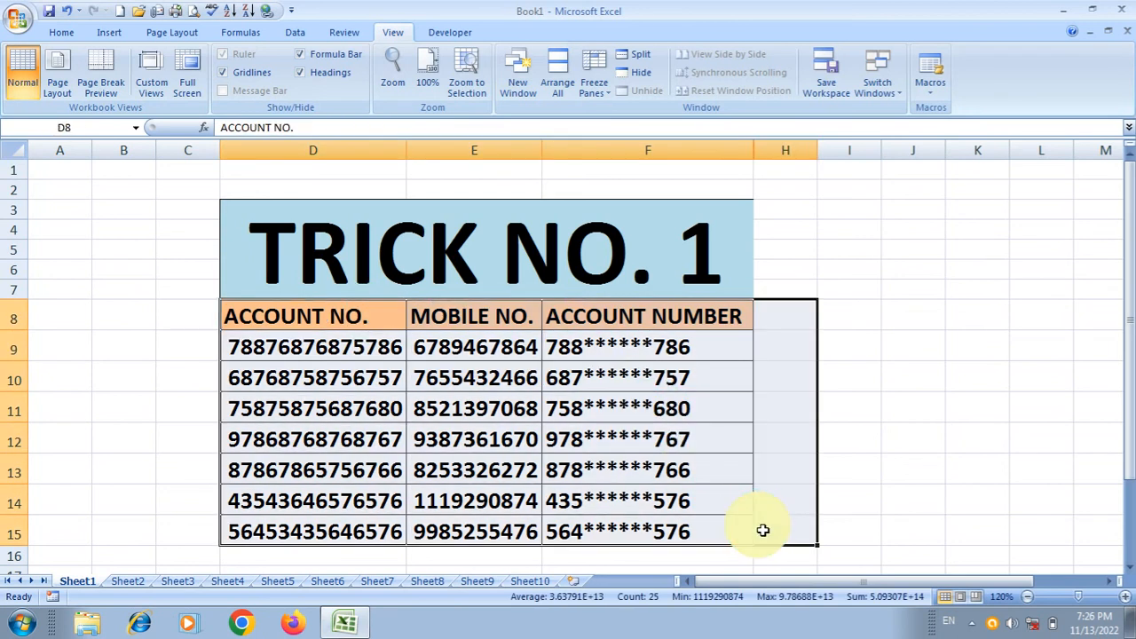
pyautogui.hotkey('ctrl', 'c')
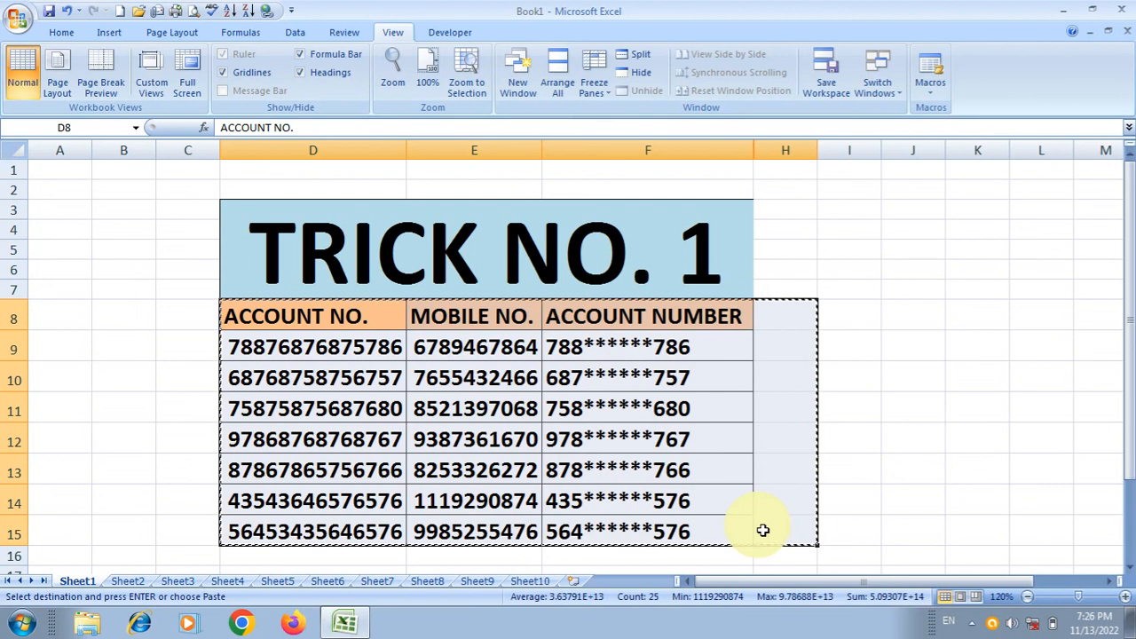
pyautogui.click(204, 583)
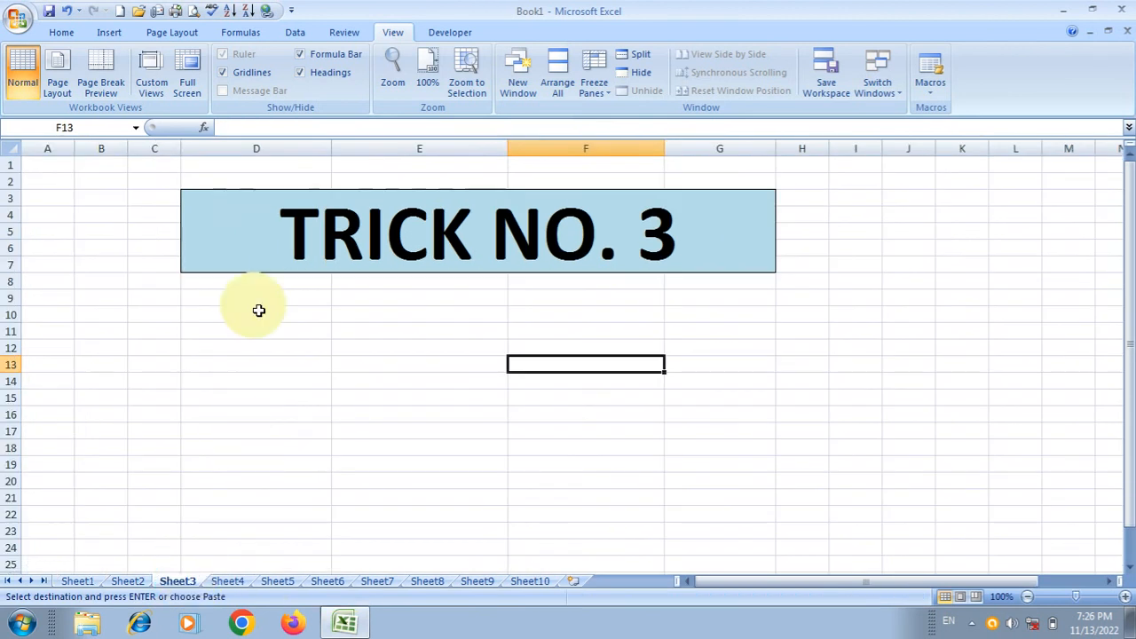
pyautogui.click(231, 294)
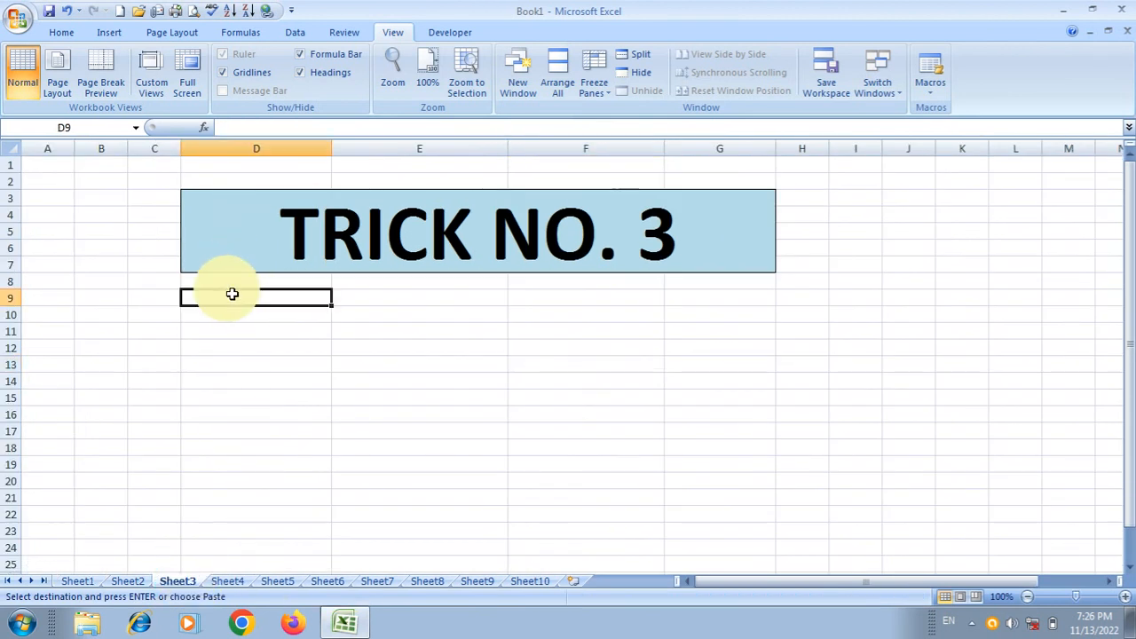
pyautogui.hotkey('ctrl', 'v')
pyautogui.click(678, 324)
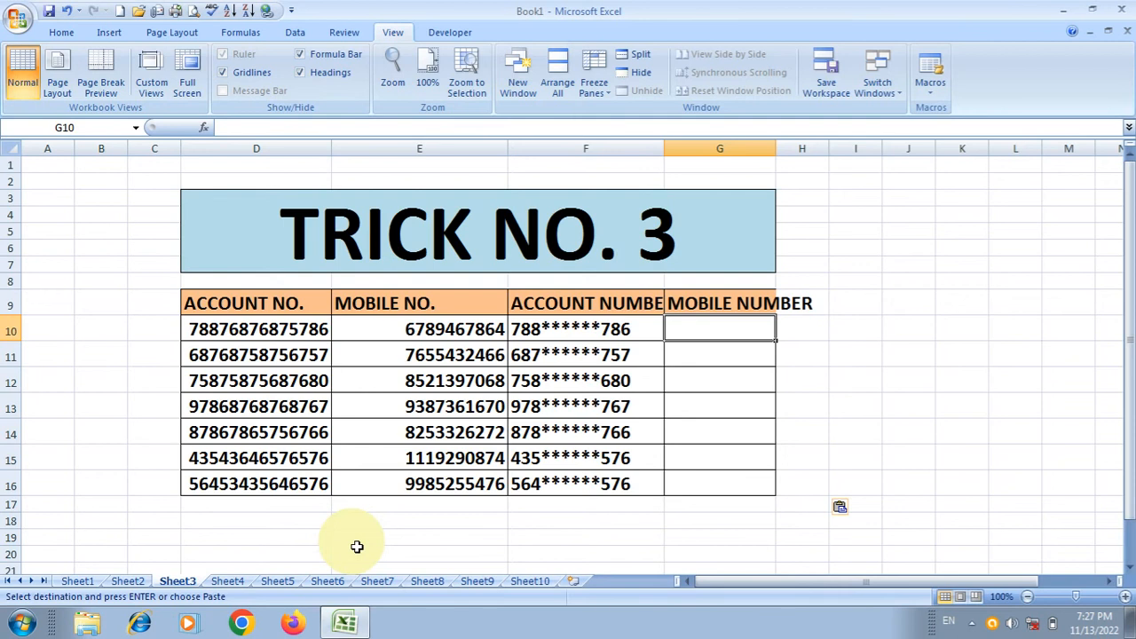
# Delete rows 9 to 16 holding the pasted table on Sheet3 and select cell D9
pyautogui.click(7, 304)
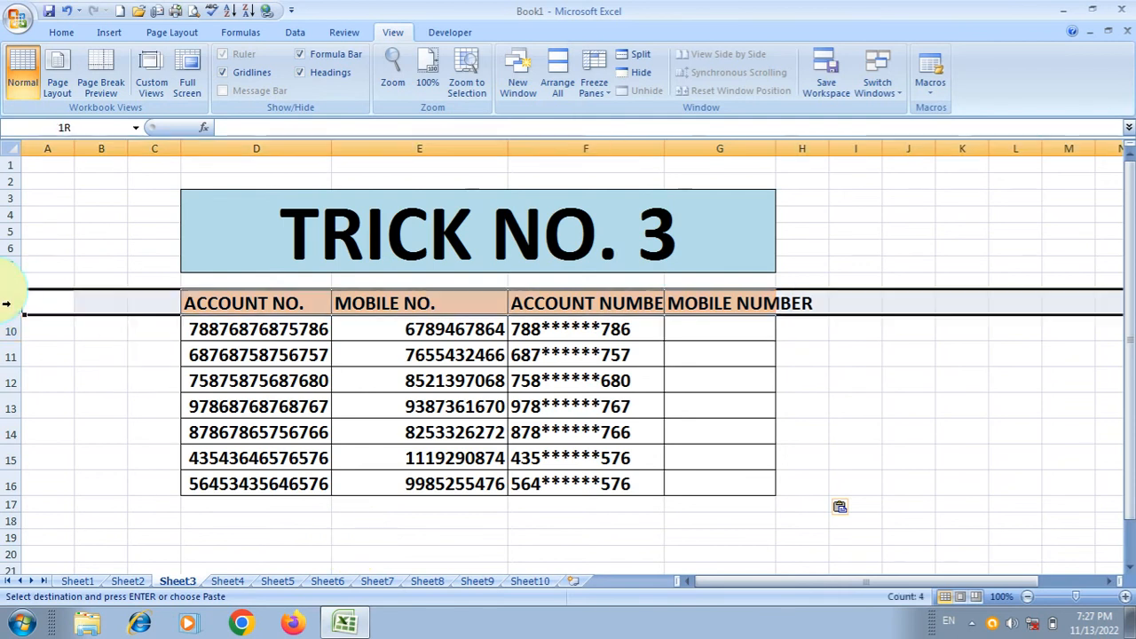
pyautogui.moveTo(6, 304); pyautogui.dragTo(7, 484)
pyautogui.rightClick(9, 479)
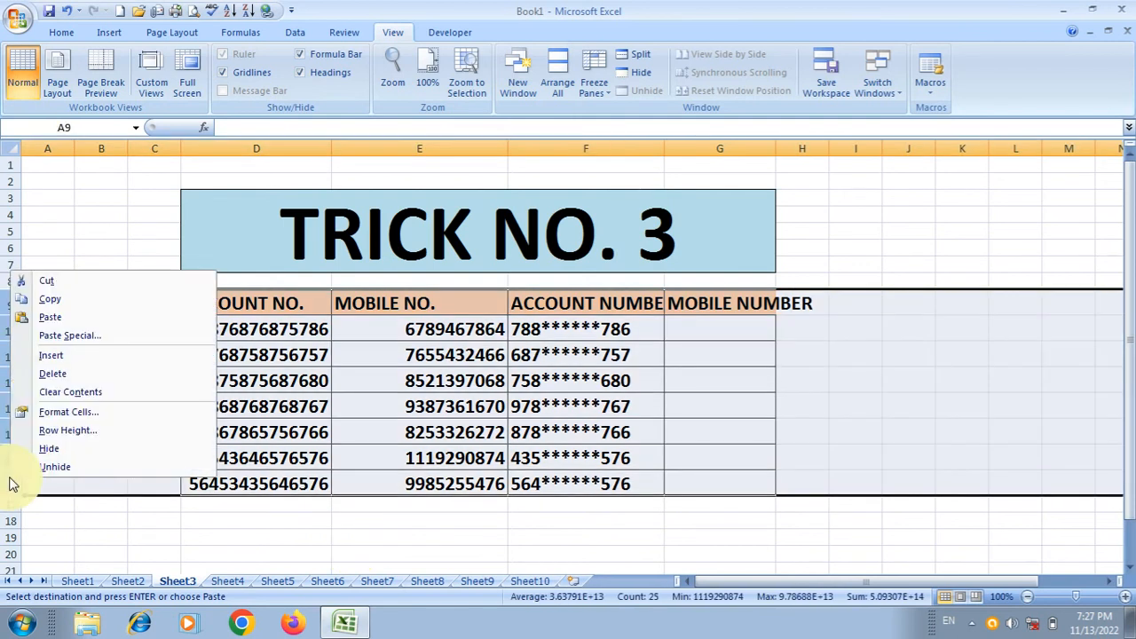
pyautogui.click(48, 377)
pyautogui.click(292, 360)
pyautogui.click(275, 291)
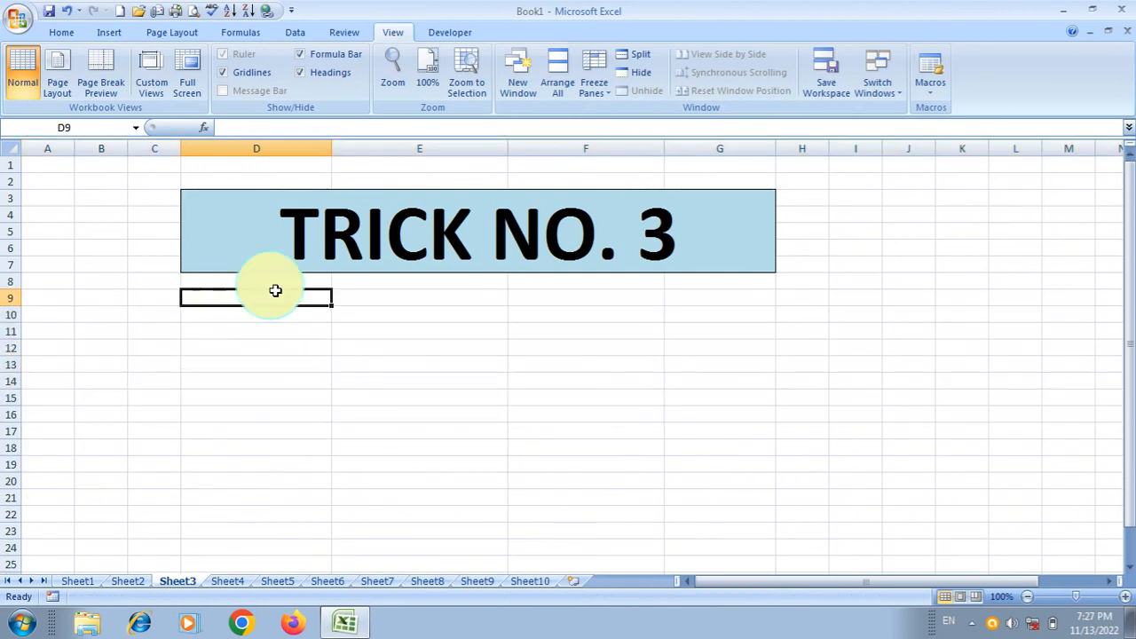
# On Sheet1, select the table D8:F15 and restrict the selection to visible cells only with Go To Special
pyautogui.click(75, 580)
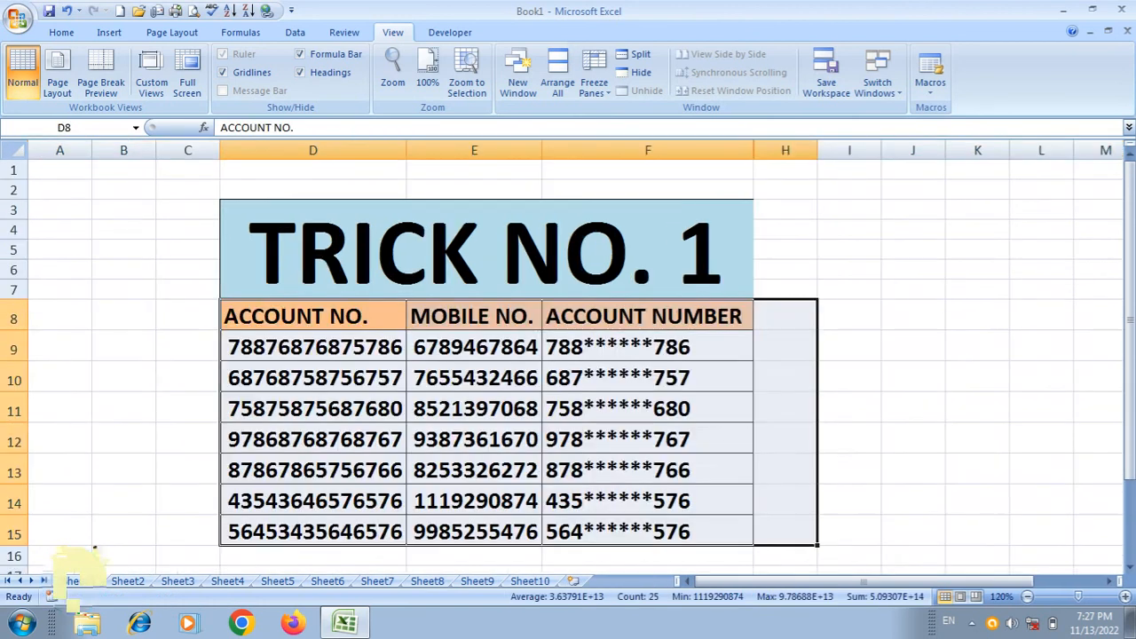
pyautogui.click(384, 384)
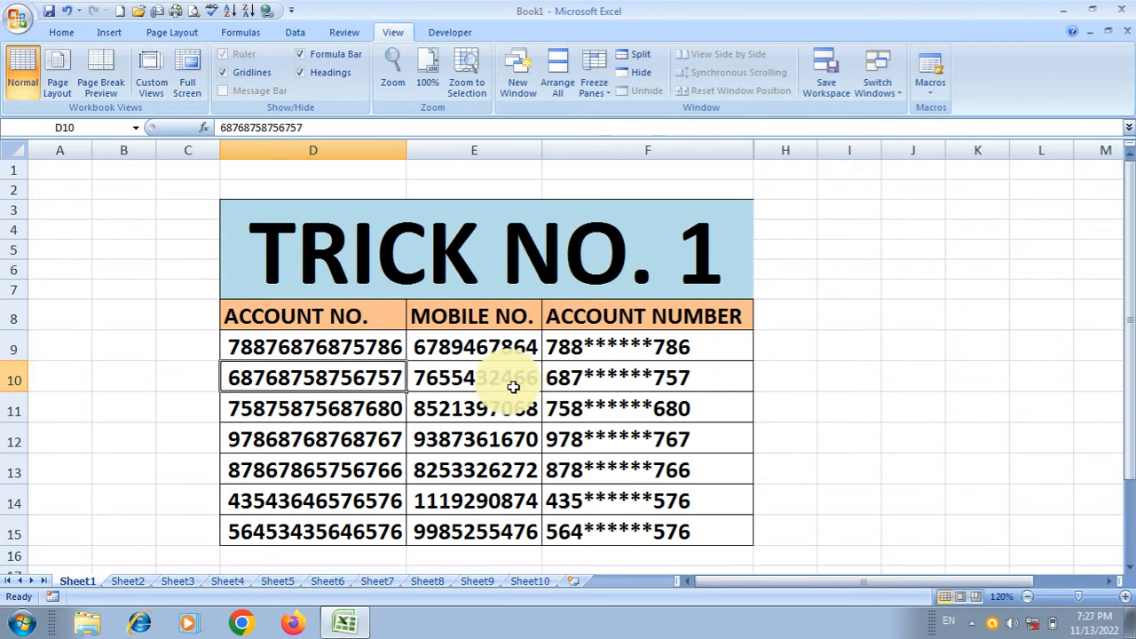
pyautogui.moveTo(389, 323)
pyautogui.mouseDown()
pyautogui.moveTo(754, 489)
pyautogui.moveTo(757, 538)
pyautogui.moveTo(470, 350)
pyautogui.moveTo(348, 316)
pyautogui.mouseUp()
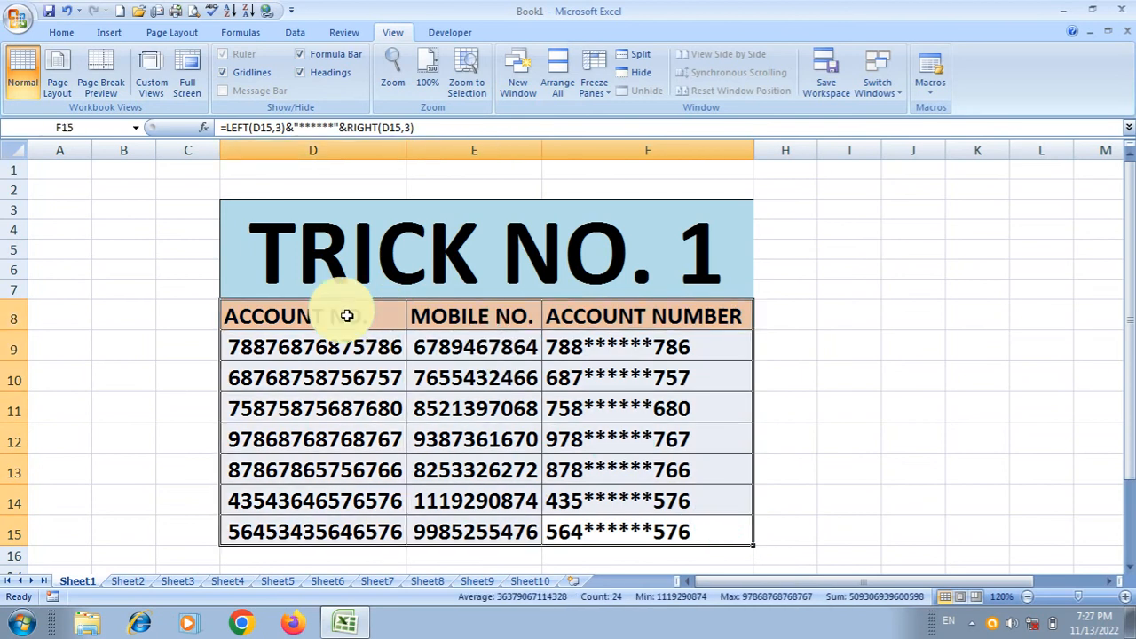
pyautogui.press('F5')
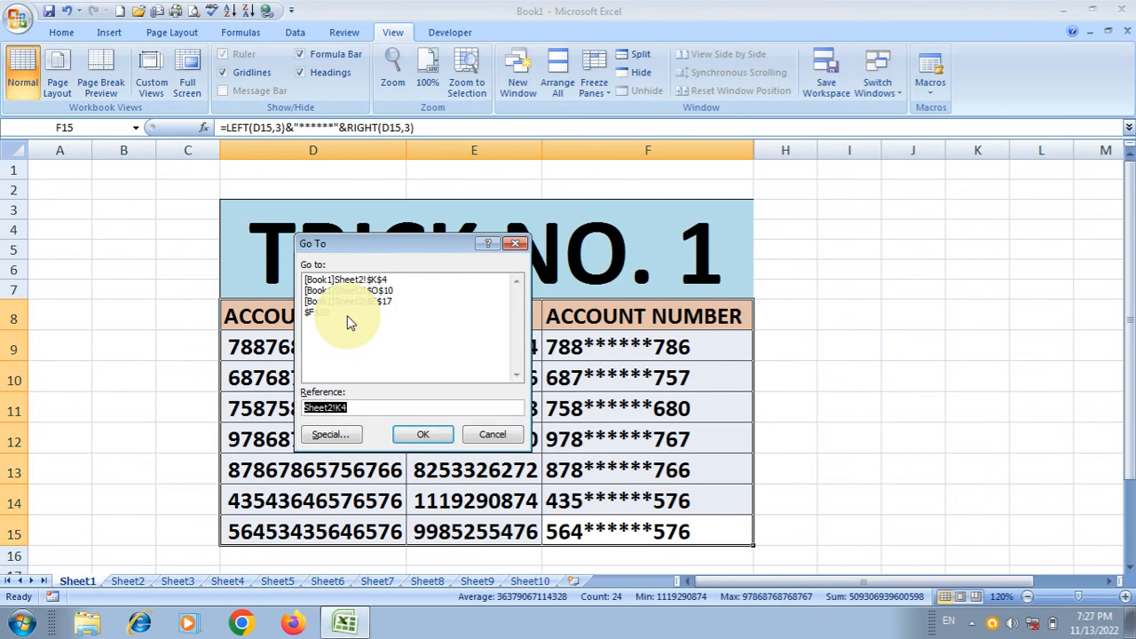
pyautogui.moveTo(350, 250); pyautogui.dragTo(843, 243)
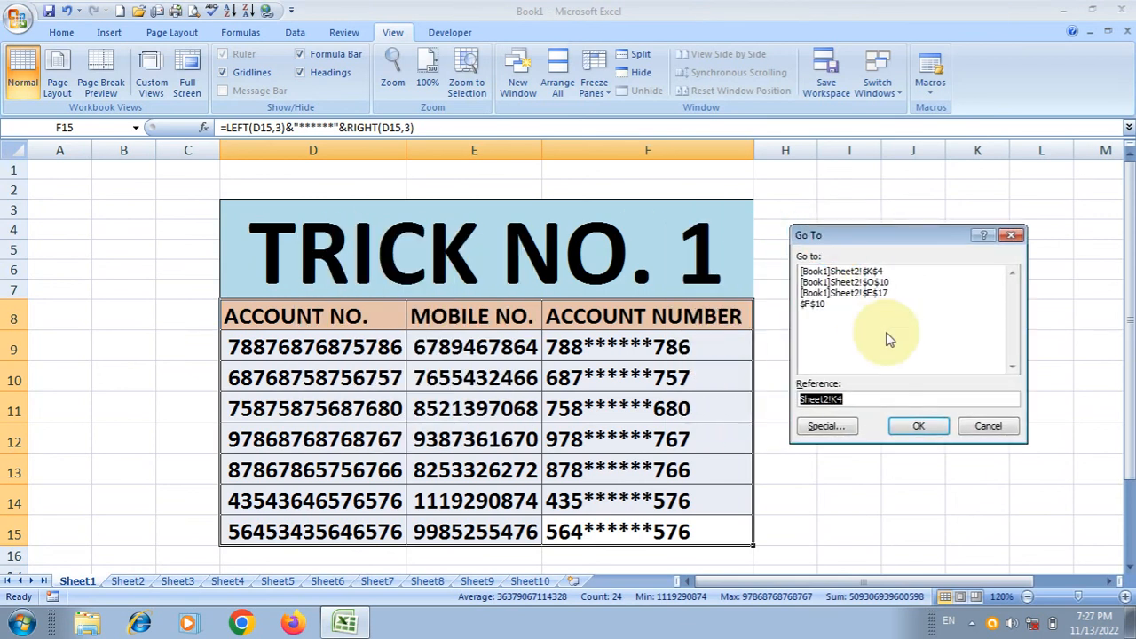
pyautogui.click(838, 437)
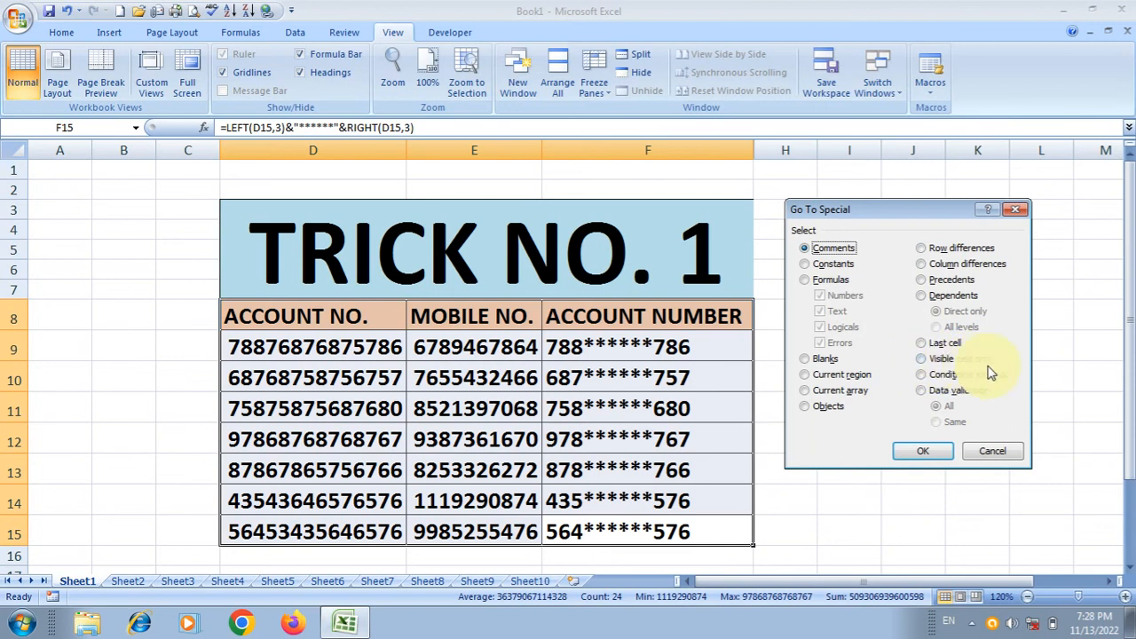
pyautogui.click(922, 363)
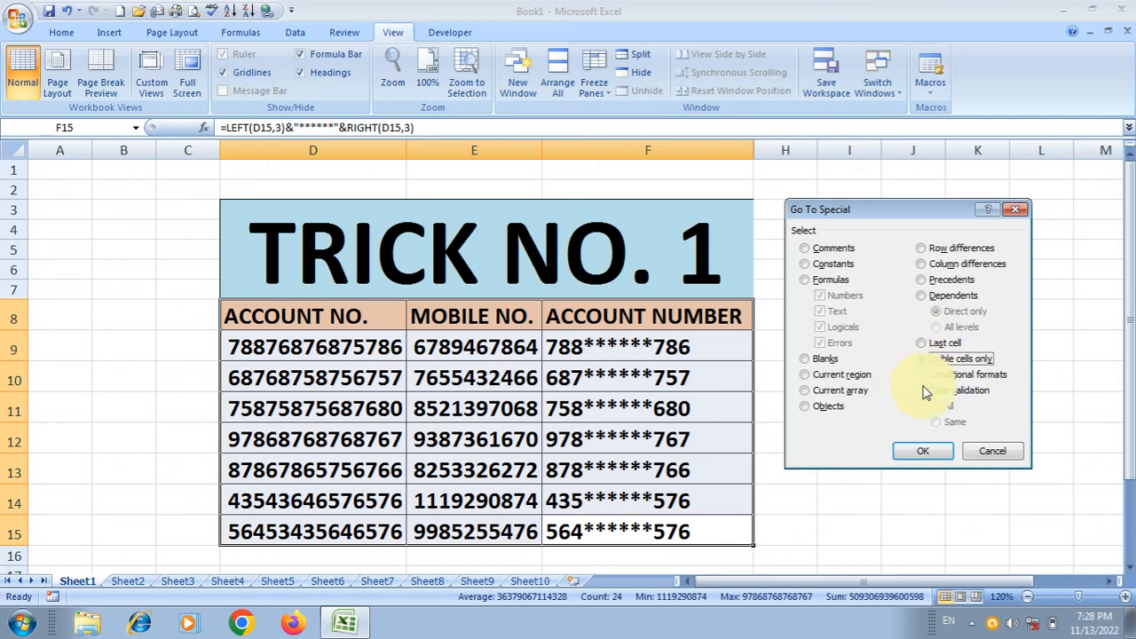
pyautogui.click(927, 453)
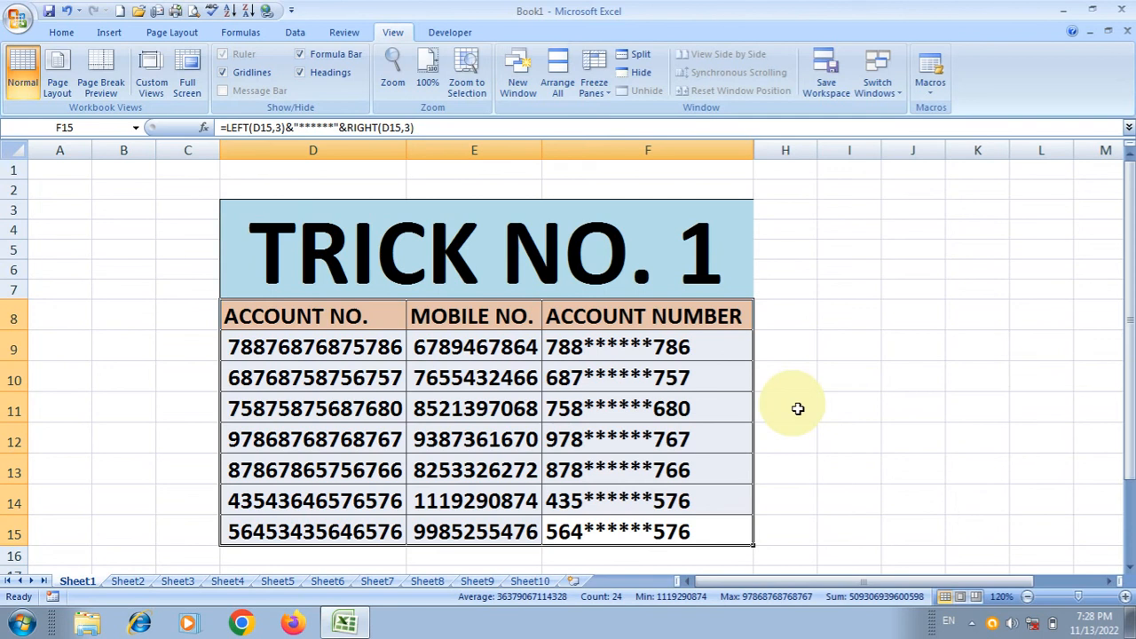
# Copy the visible cells of the Sheet1 table and paste them at D9 on Sheet3
pyautogui.hotkey('ctrl', 'c')
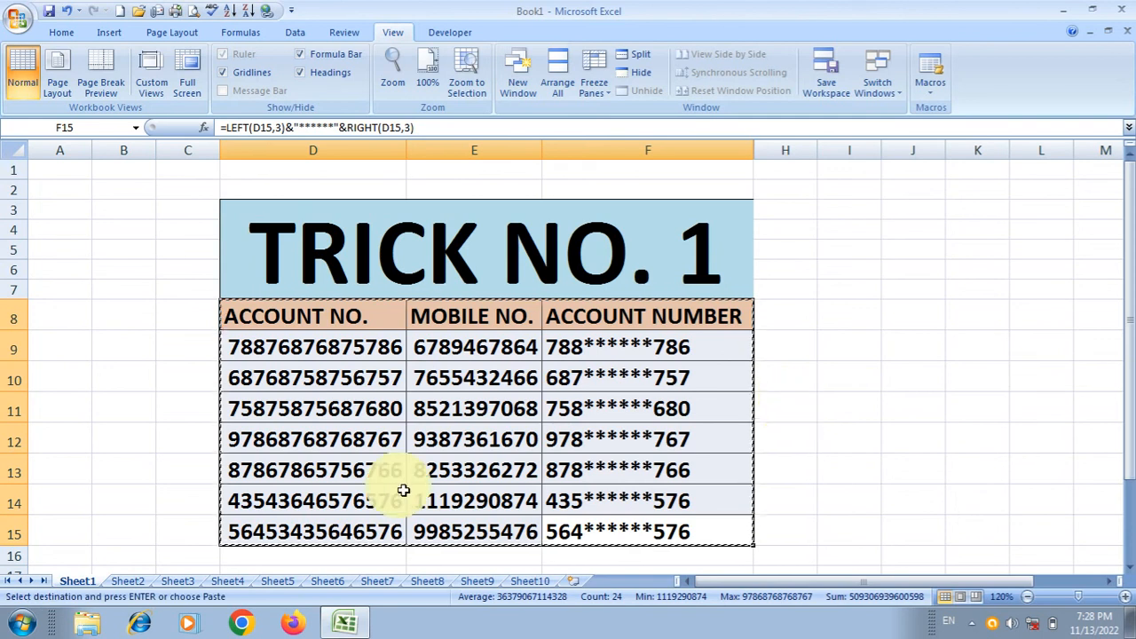
pyautogui.click(178, 584)
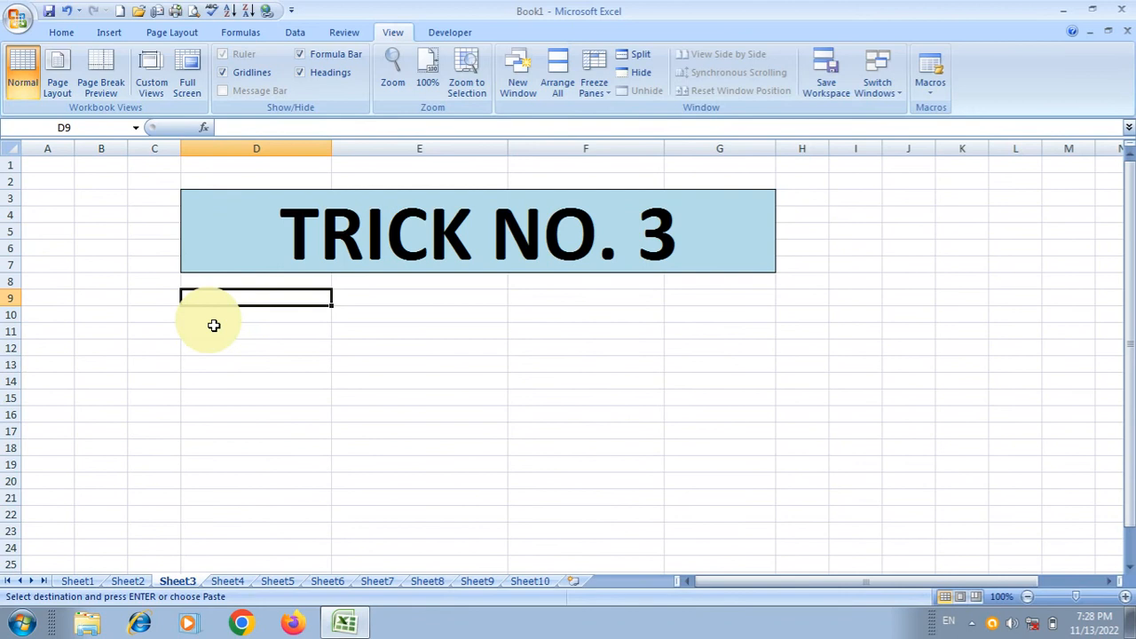
pyautogui.hotkey('ctrl', 'v')
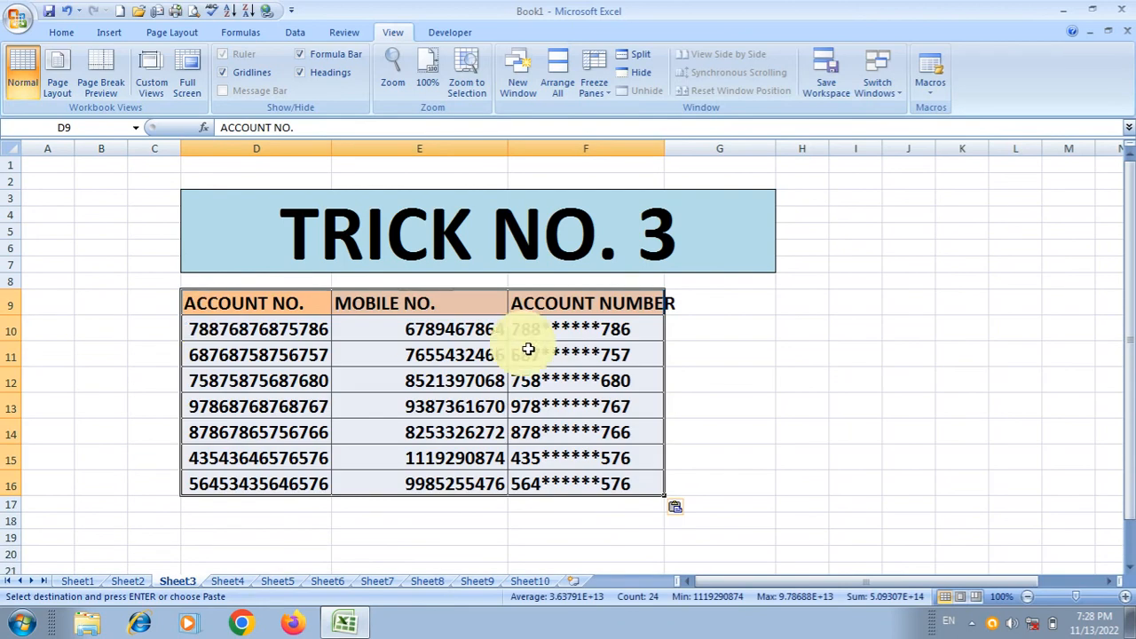
pyautogui.click(673, 376)
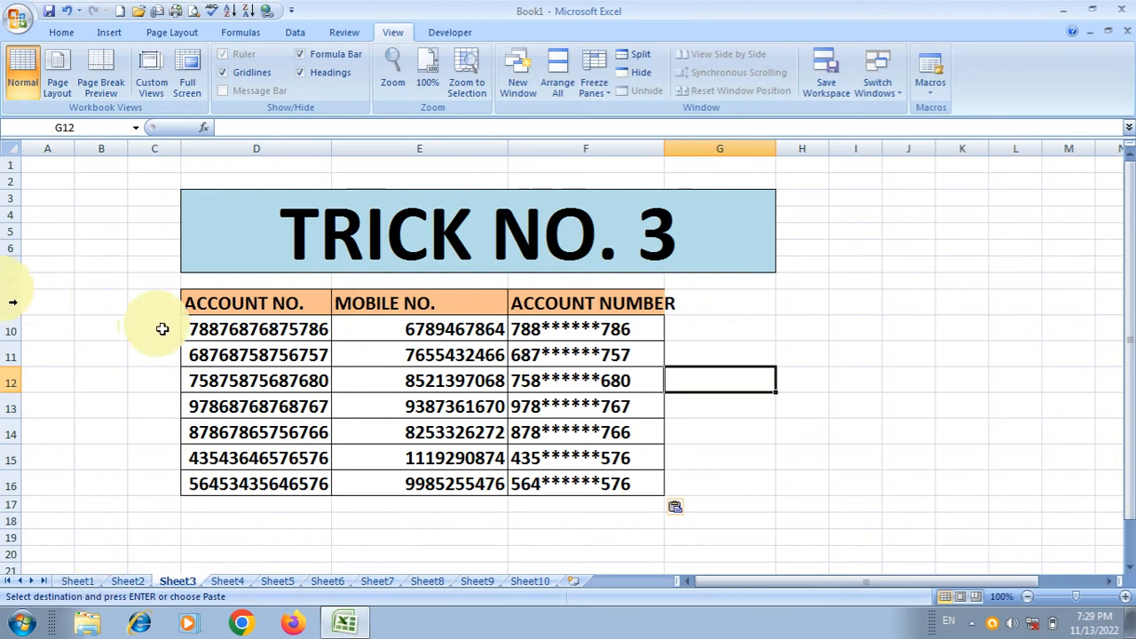
# Delete rows 9 to 16 holding the pasted table on Sheet3 and select cell D10
pyautogui.moveTo(13, 305); pyautogui.dragTo(7, 484)
pyautogui.rightClick(7, 484)
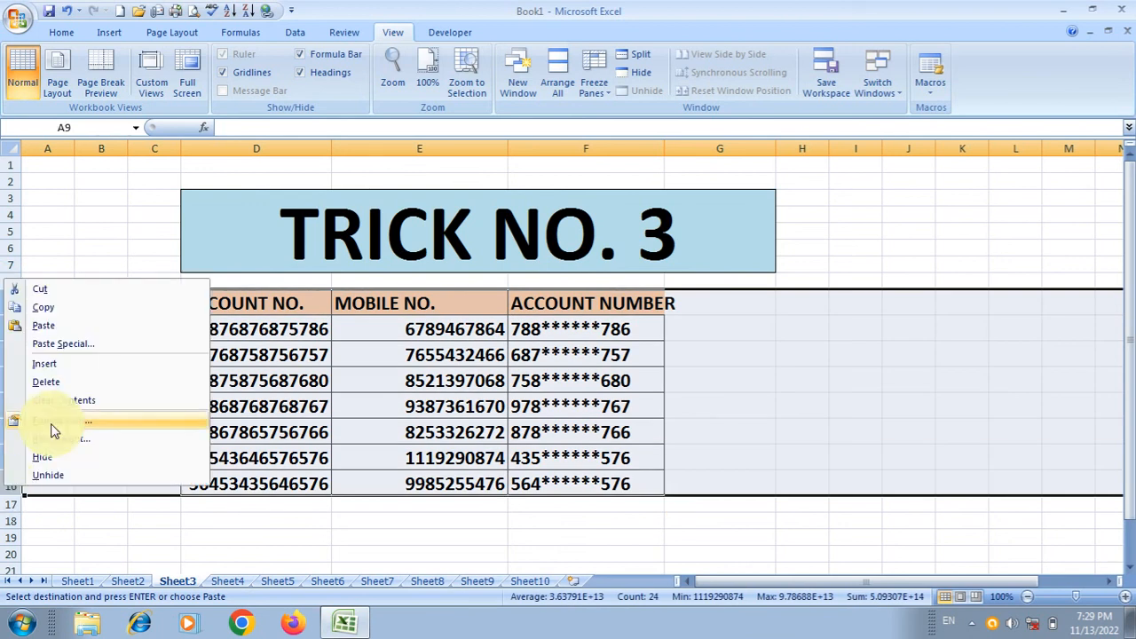
pyautogui.click(71, 388)
pyautogui.click(292, 317)
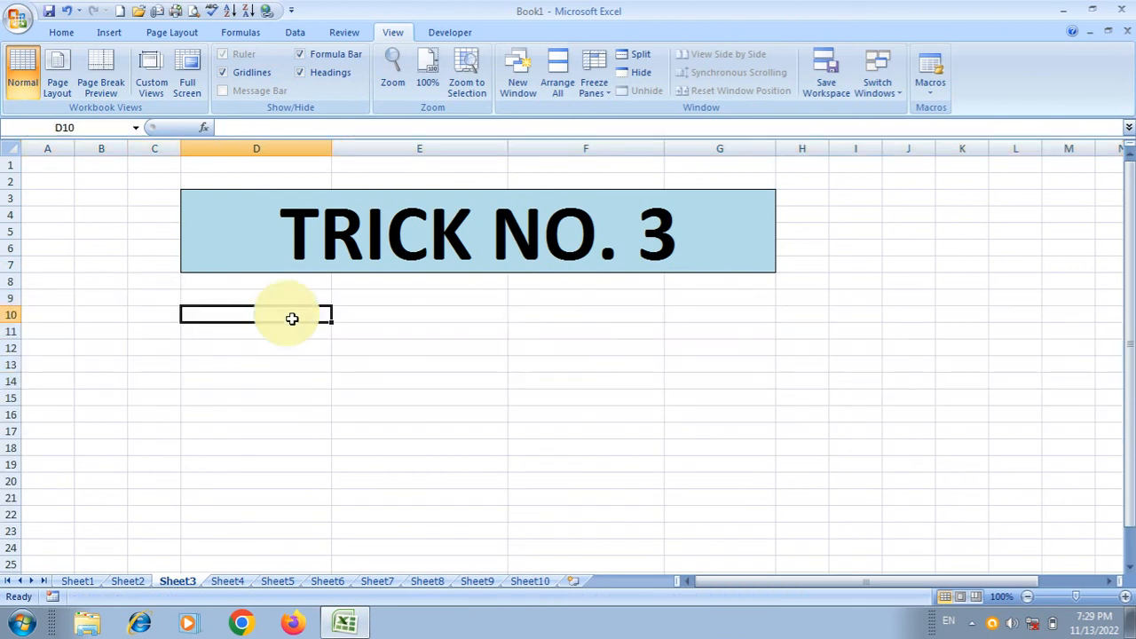
# Hide column E, the mobile number column, on Sheet1
pyautogui.click(76, 583)
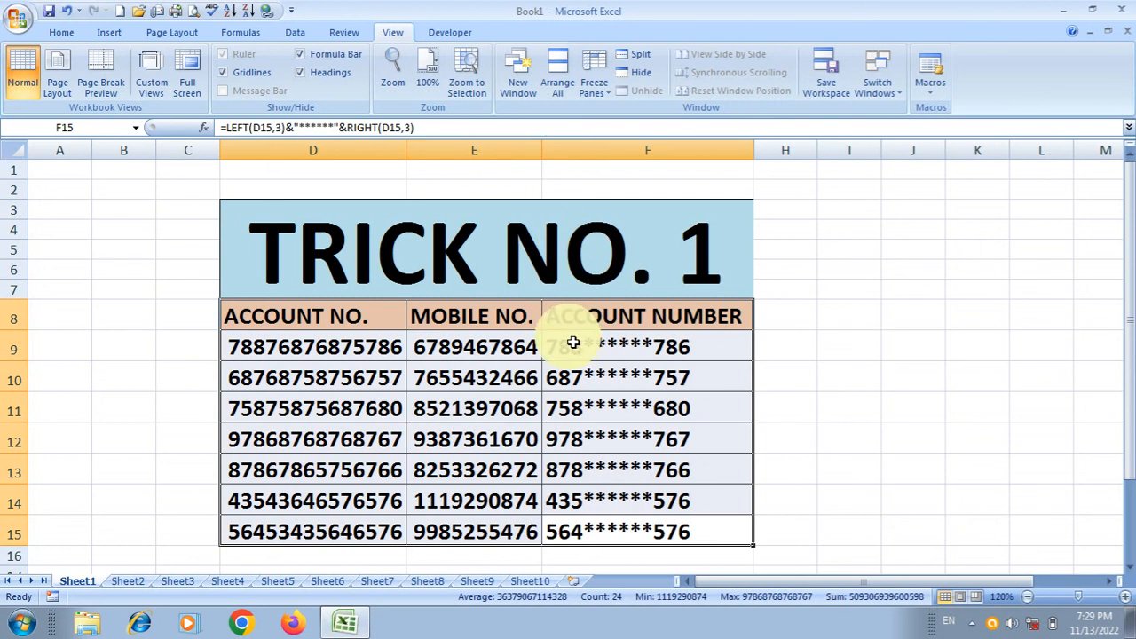
pyautogui.click(472, 142)
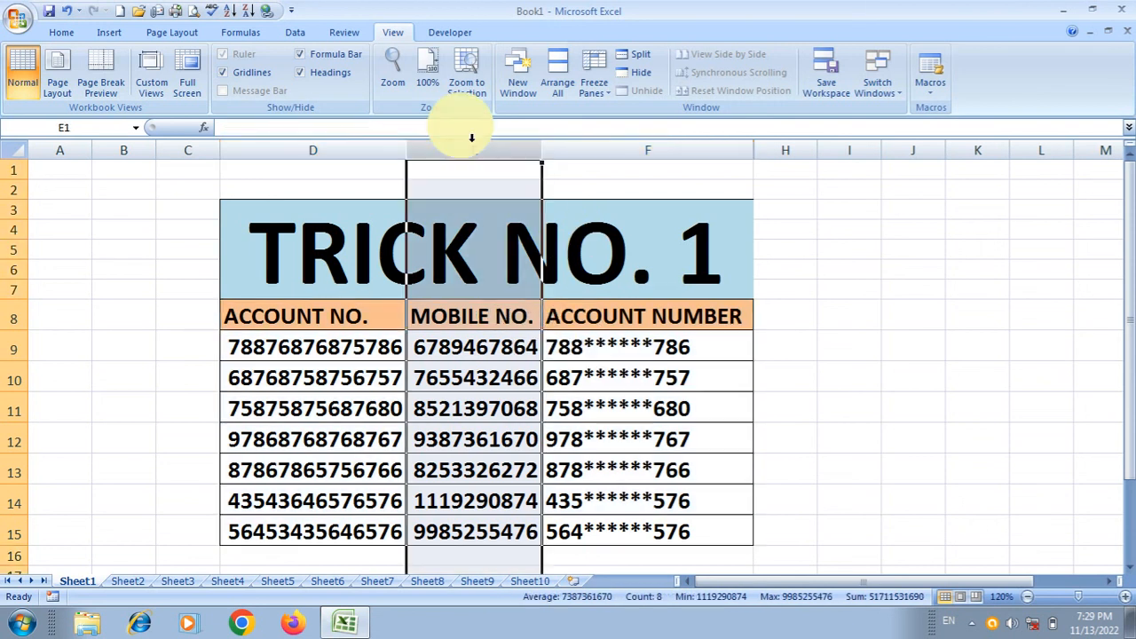
pyautogui.rightClick(472, 143)
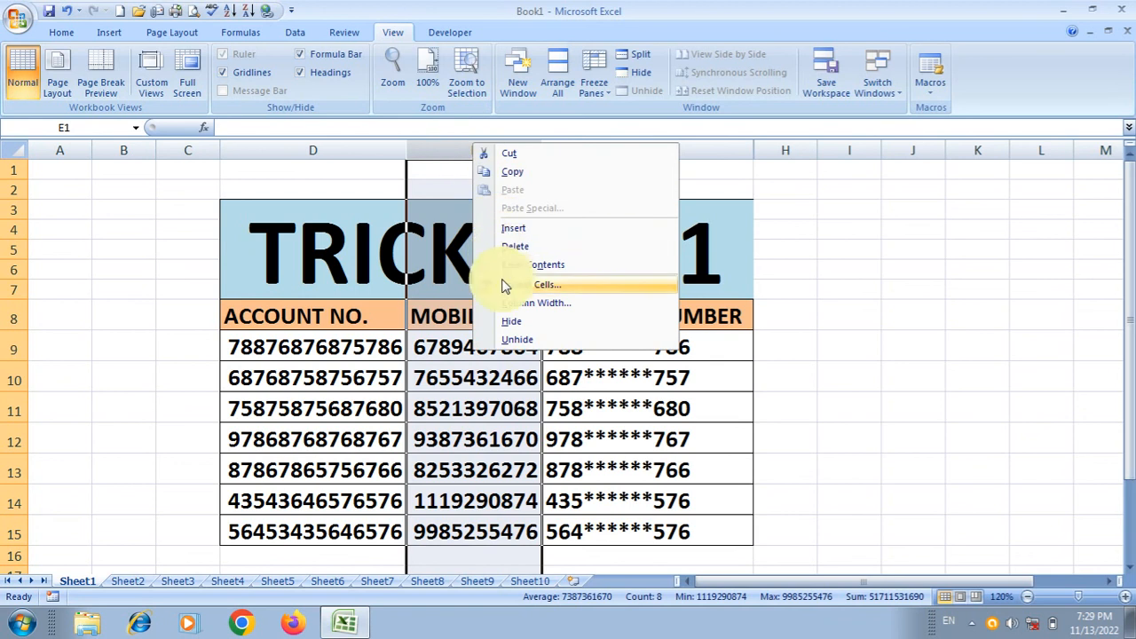
pyautogui.click(512, 321)
# Copy only the visible cells of the Sheet1 table D8:F15 and paste them at D10 on Sheet3
pyautogui.click(366, 321)
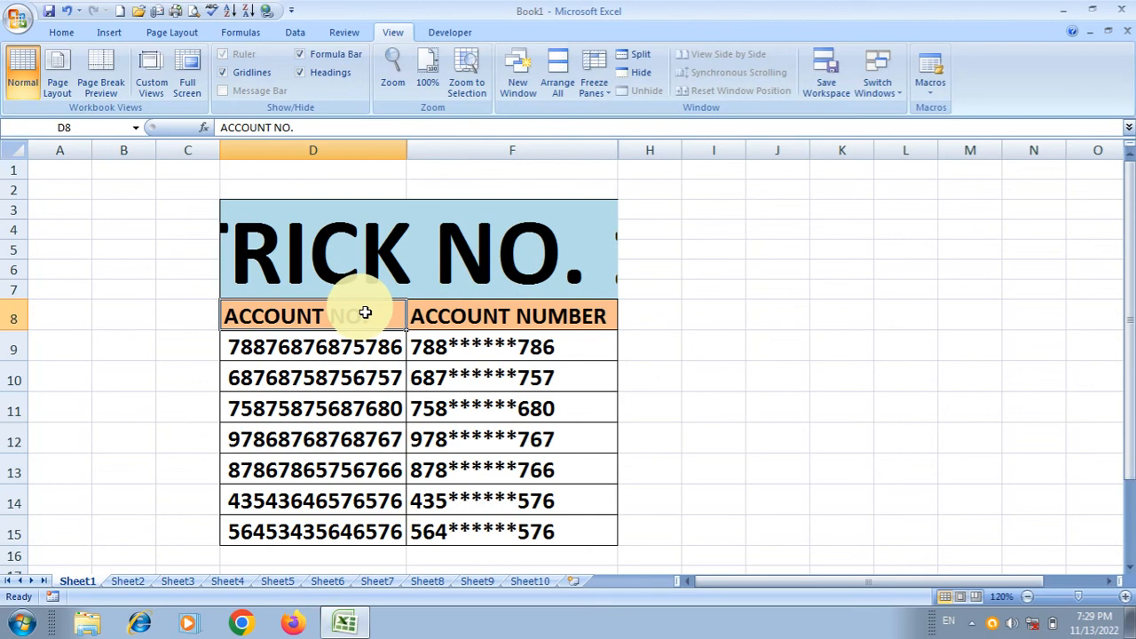
pyautogui.moveTo(365, 315); pyautogui.dragTo(522, 548)
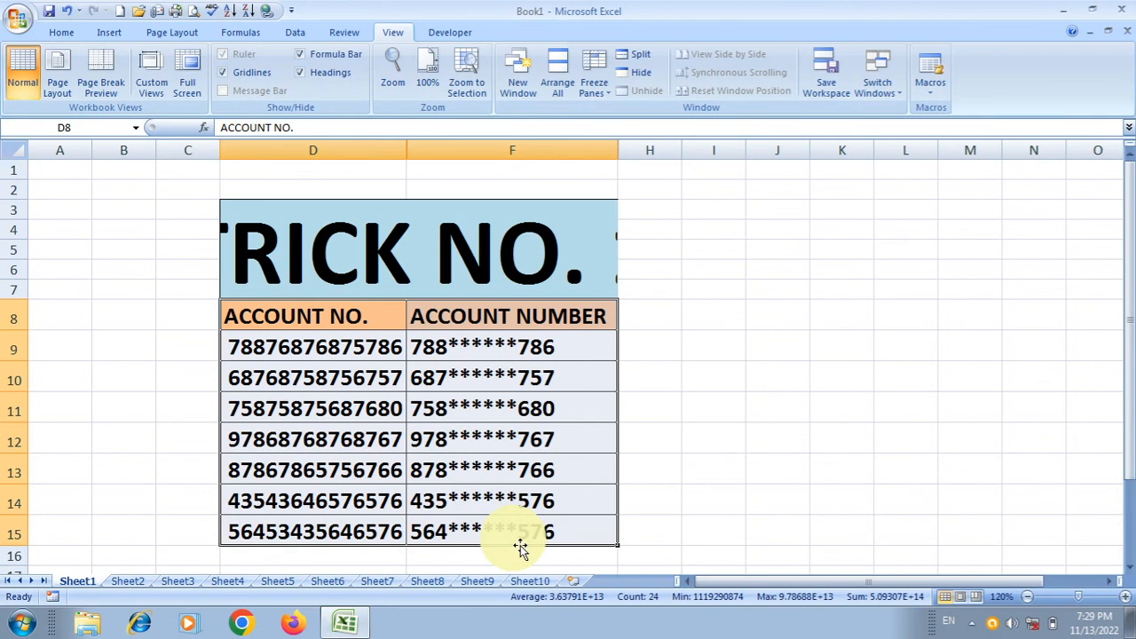
pyautogui.hotkey('alt', ';')
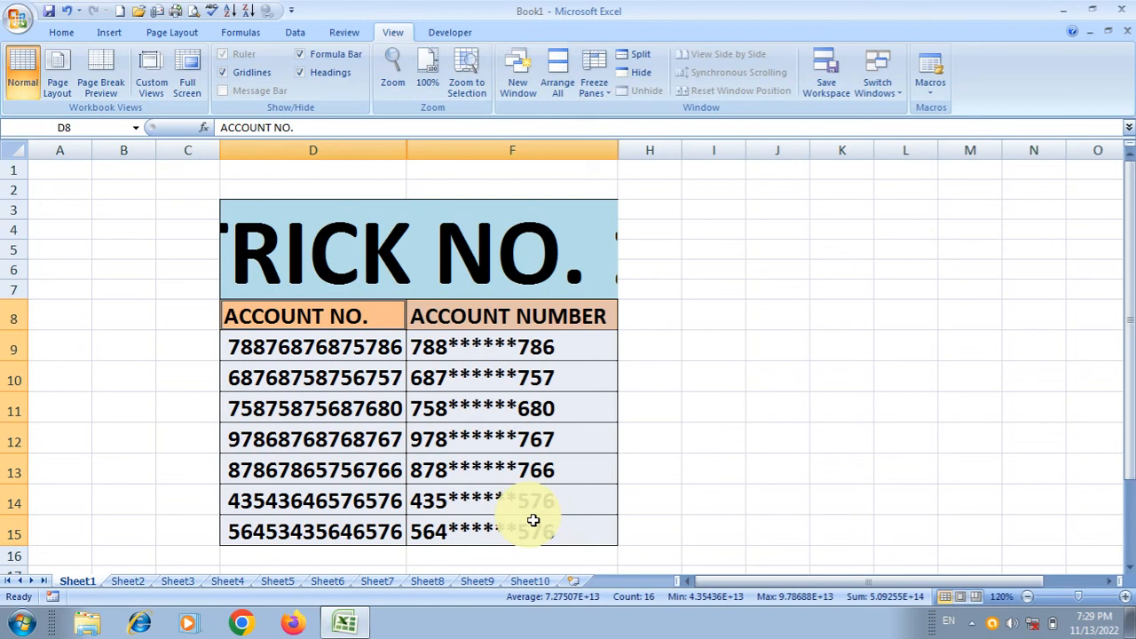
pyautogui.hotkey('ctrl', 'c')
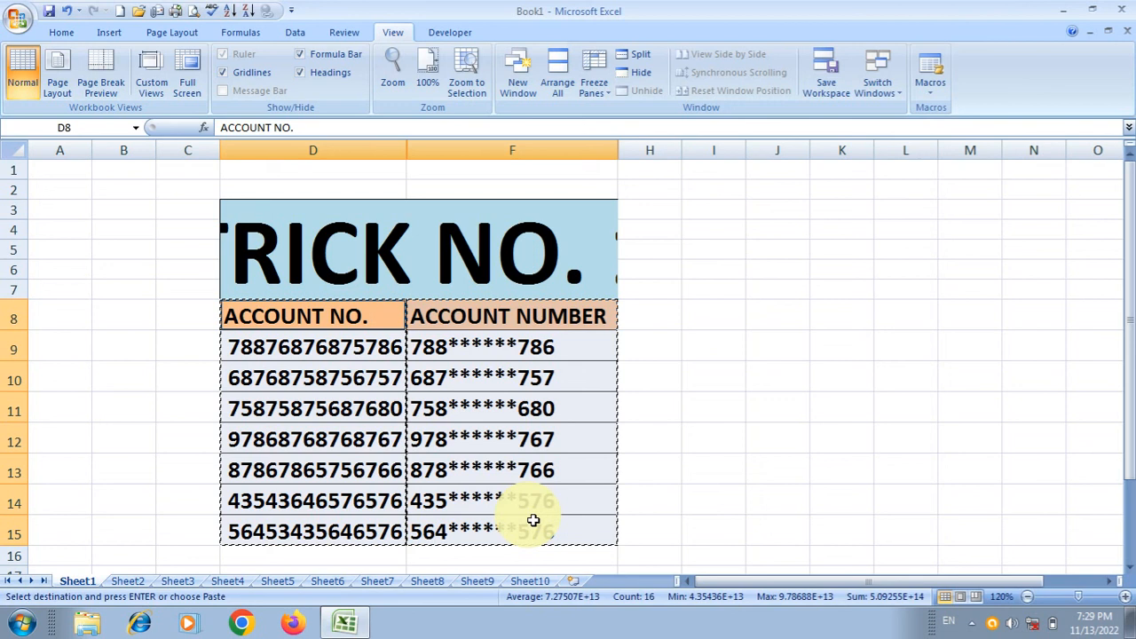
pyautogui.click(197, 583)
pyautogui.hotkey('ctrl', 'v')
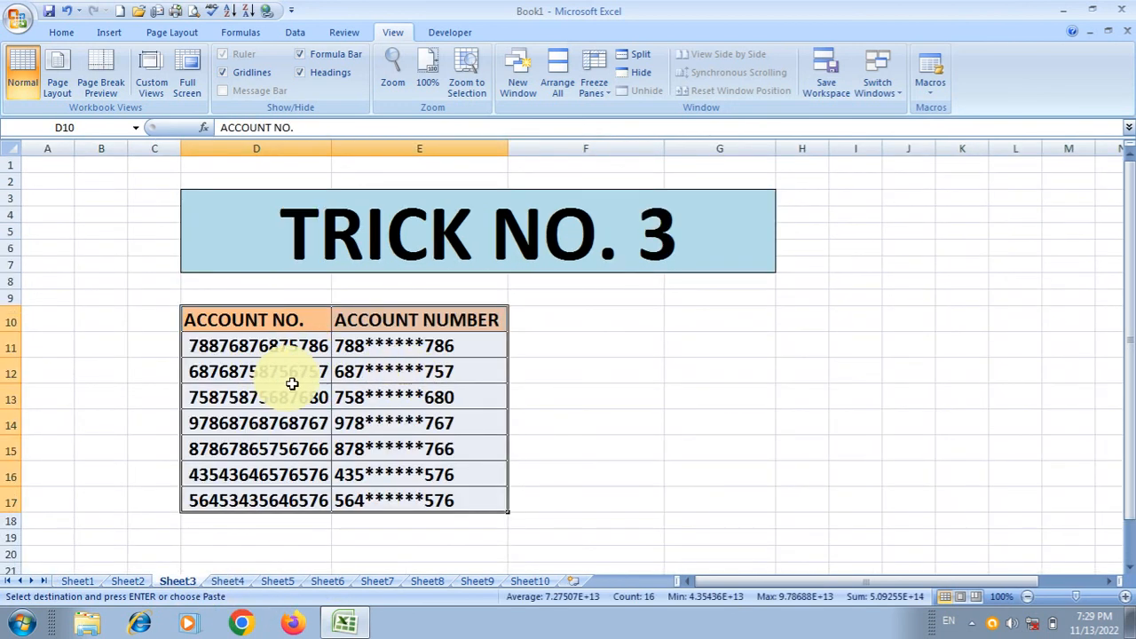
# Enter the shortcut note "ALT+;" in cell F12 beside the pasted table on Sheet3
pyautogui.click(579, 366)
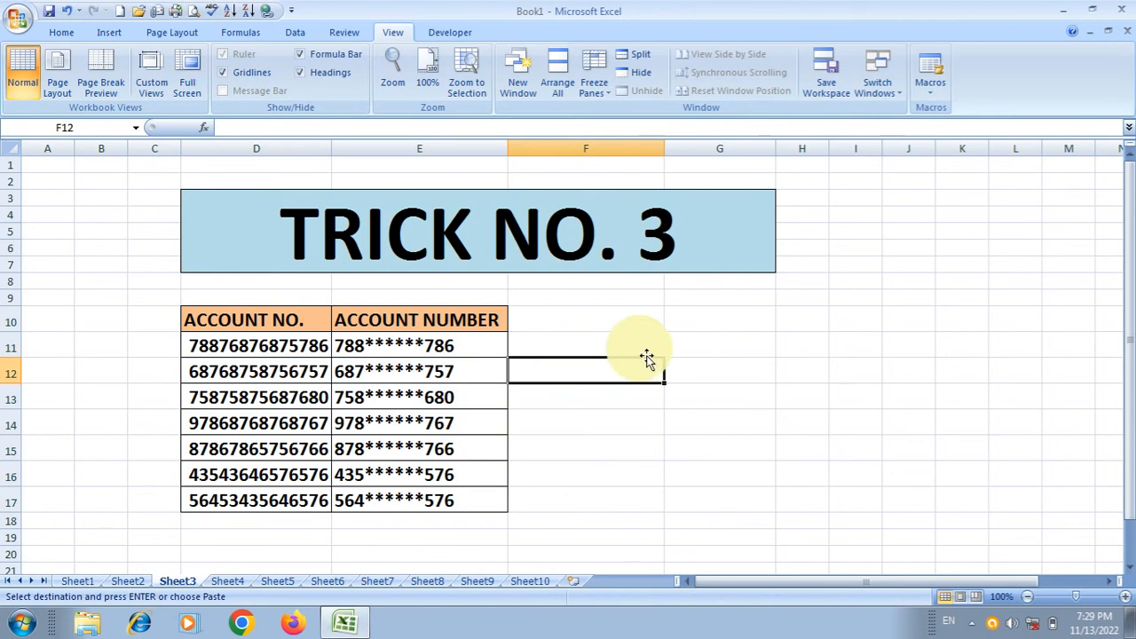
pyautogui.write('ALT')
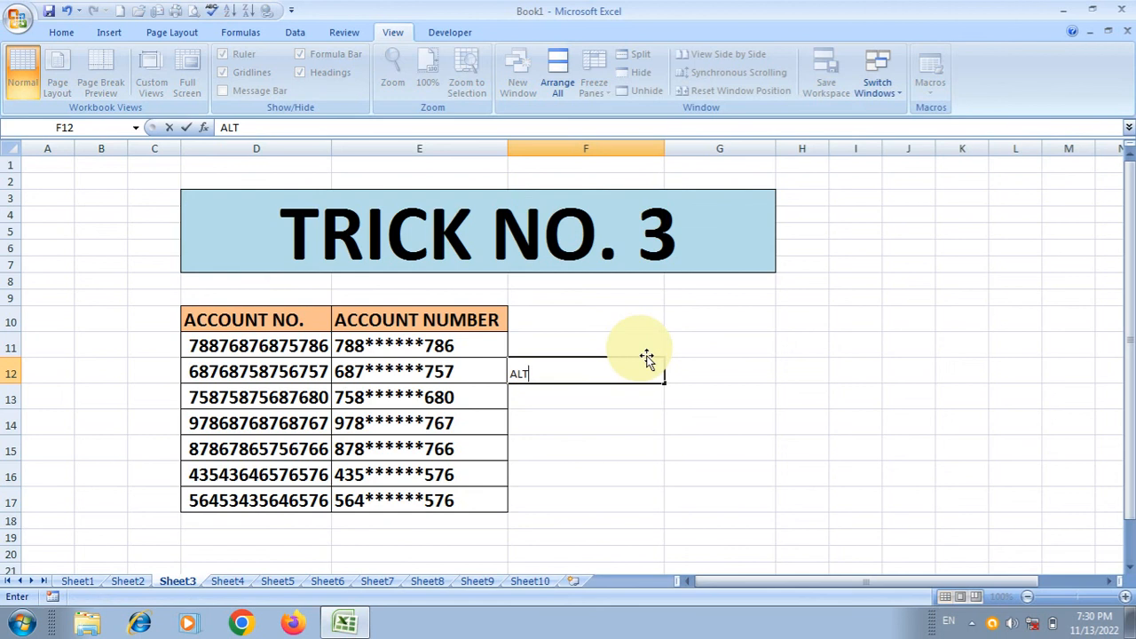
pyautogui.write('+;')
pyautogui.click(675, 397)
pyautogui.click(579, 363)
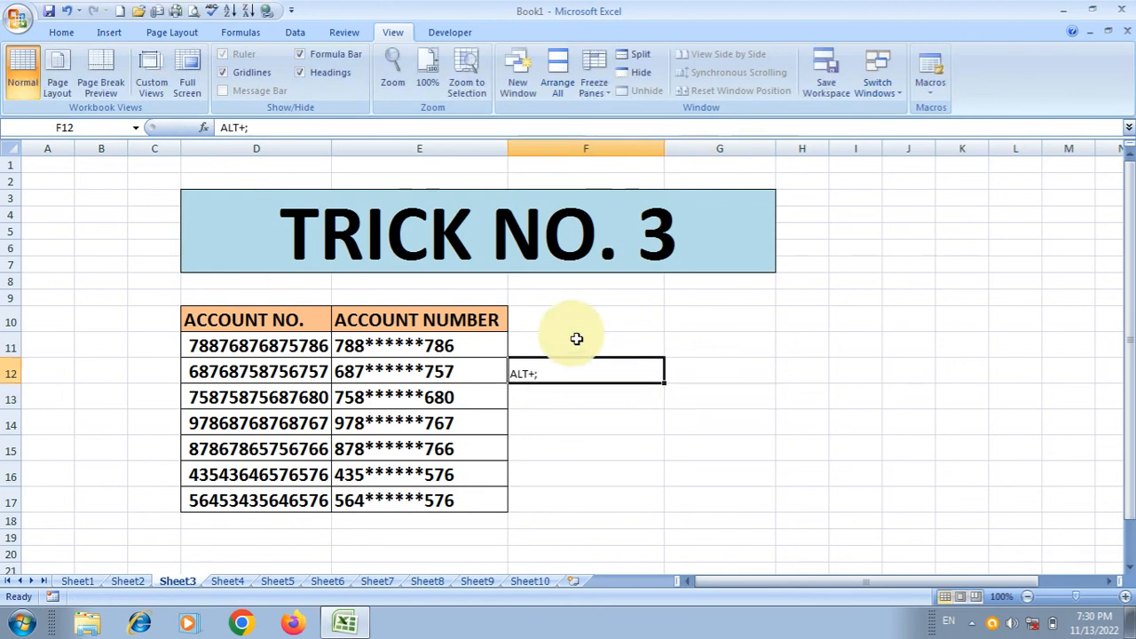
# Enlarge the shortcut note in cell F12 to font size 28 and make it bold
pyautogui.click(71, 34)
pyautogui.click(264, 61)
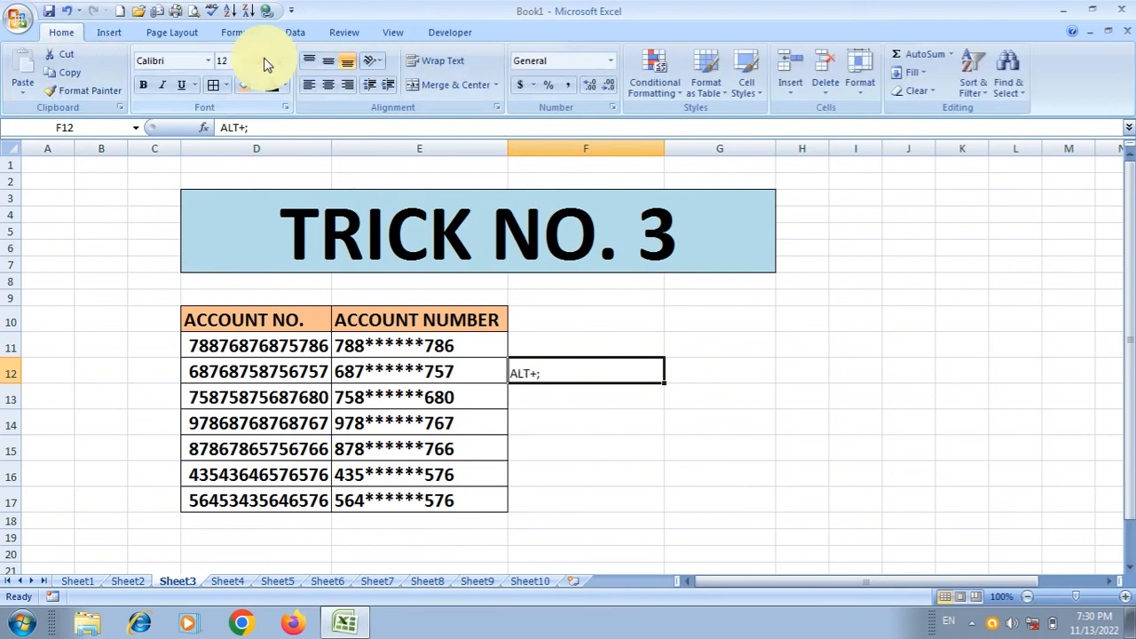
pyautogui.click(263, 61)
pyautogui.click(263, 60)
pyautogui.click(263, 60)
pyautogui.click(263, 60)
pyautogui.click(262, 61)
pyautogui.click(263, 60)
pyautogui.click(257, 62)
pyautogui.click(256, 62)
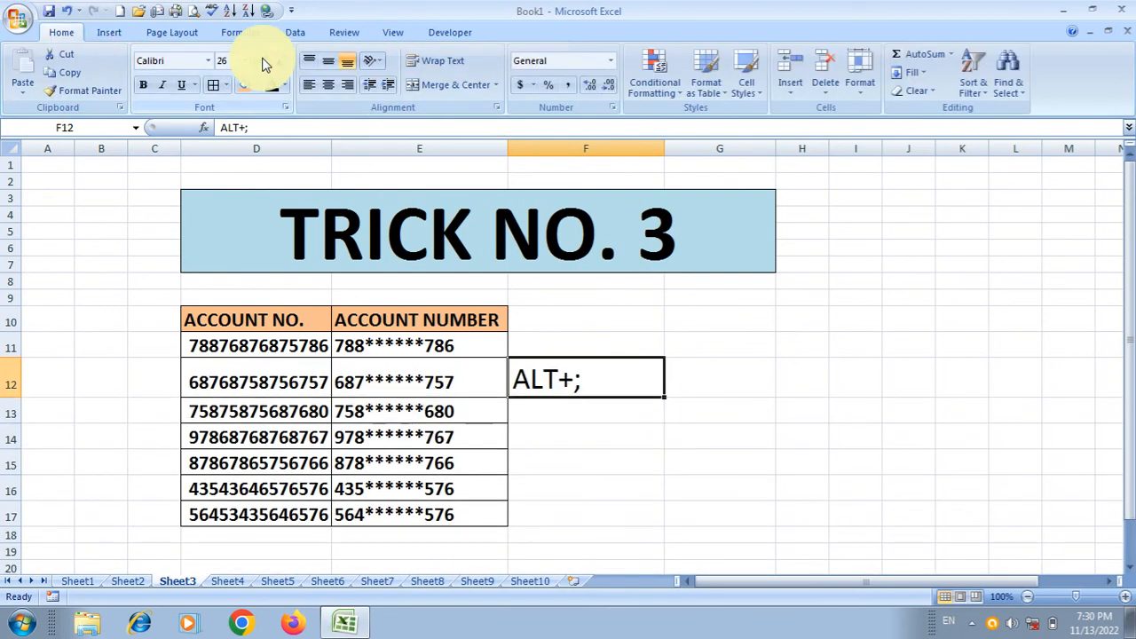
pyautogui.click(146, 89)
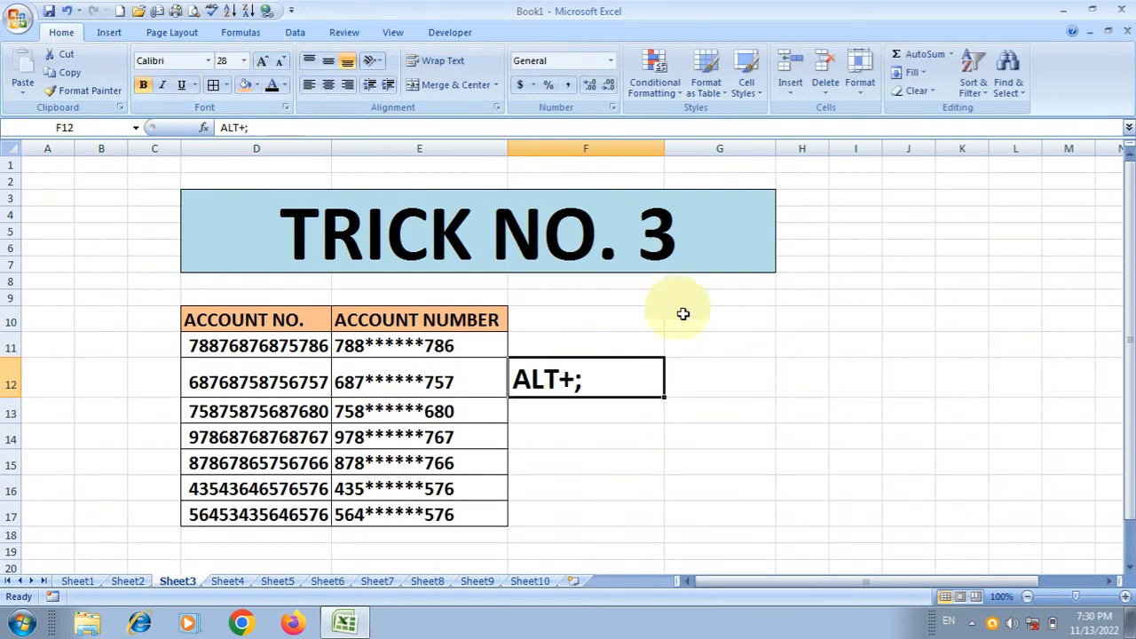
pyautogui.click(730, 349)
pyautogui.click(661, 376)
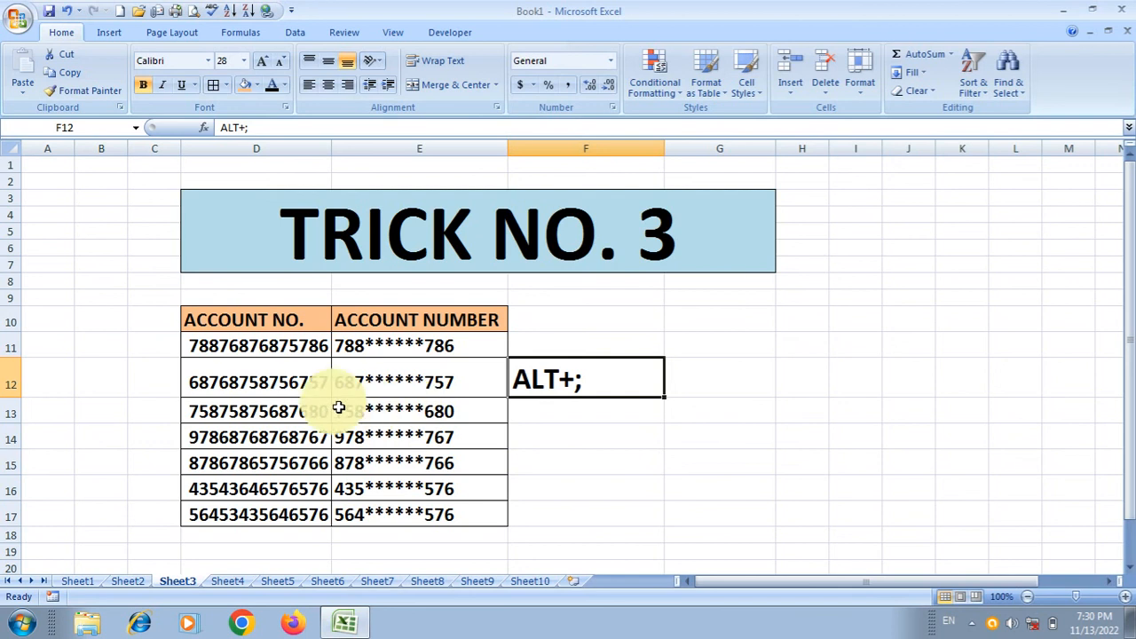
# Unhide all hidden columns on Sheet1
pyautogui.moveTo(283, 327); pyautogui.dragTo(348, 379)
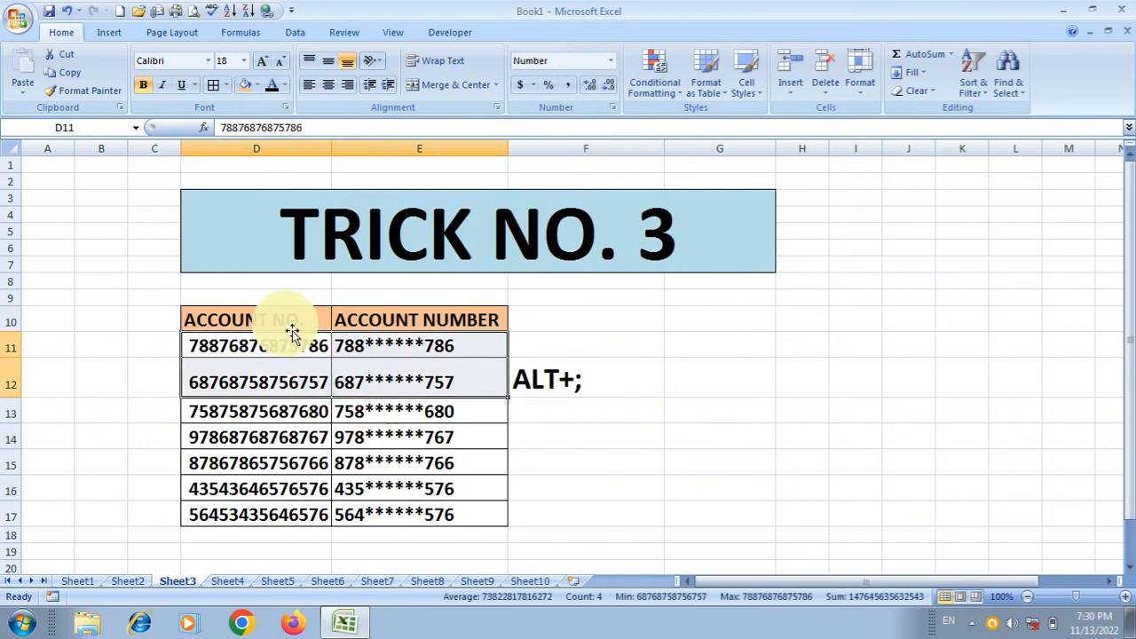
pyautogui.click(78, 581)
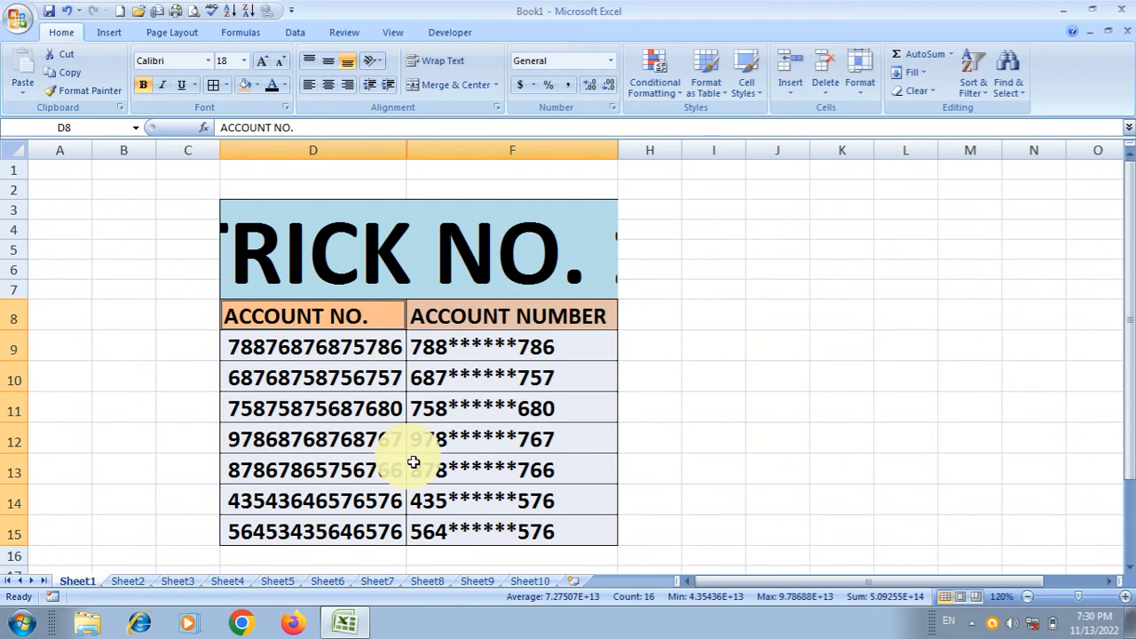
pyautogui.click(358, 432)
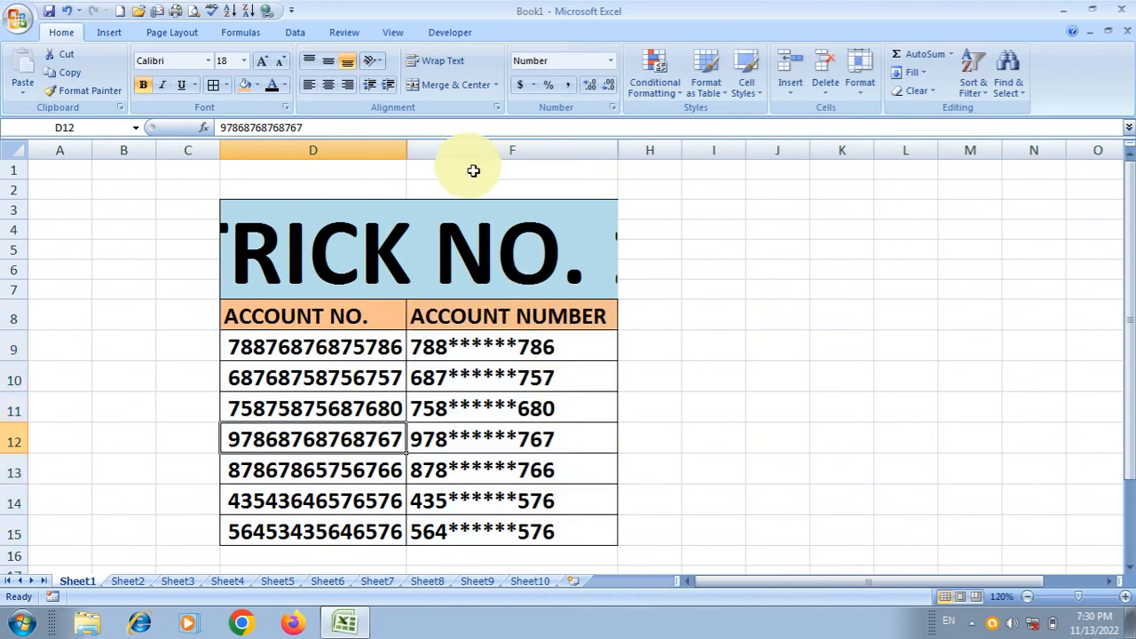
pyautogui.click(16, 148)
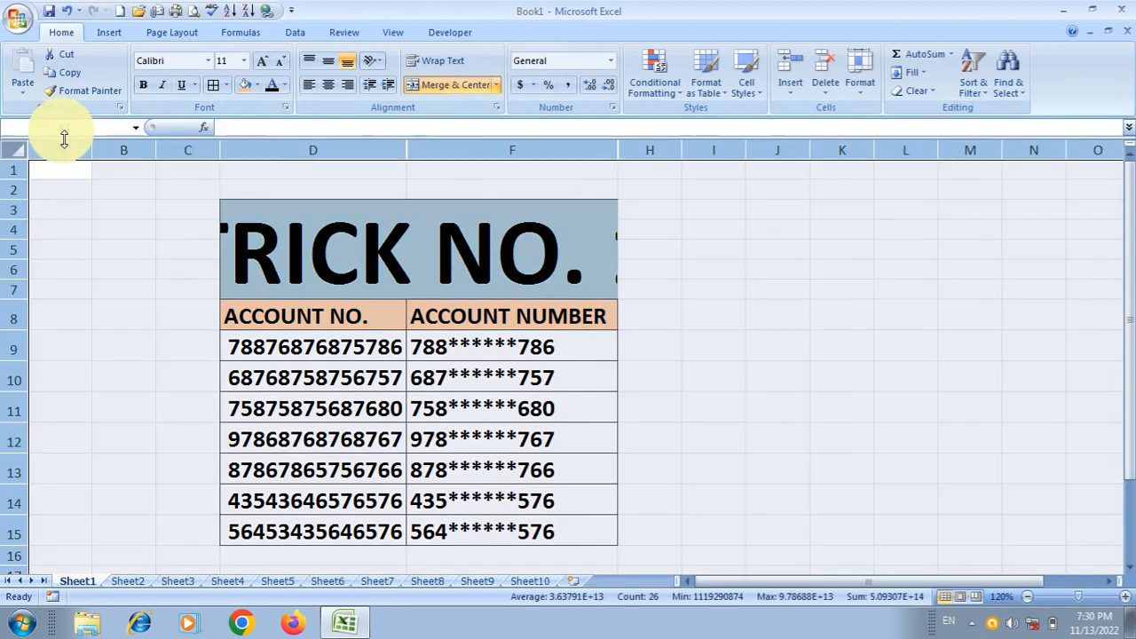
pyautogui.click(861, 82)
pyautogui.moveTo(918, 253)
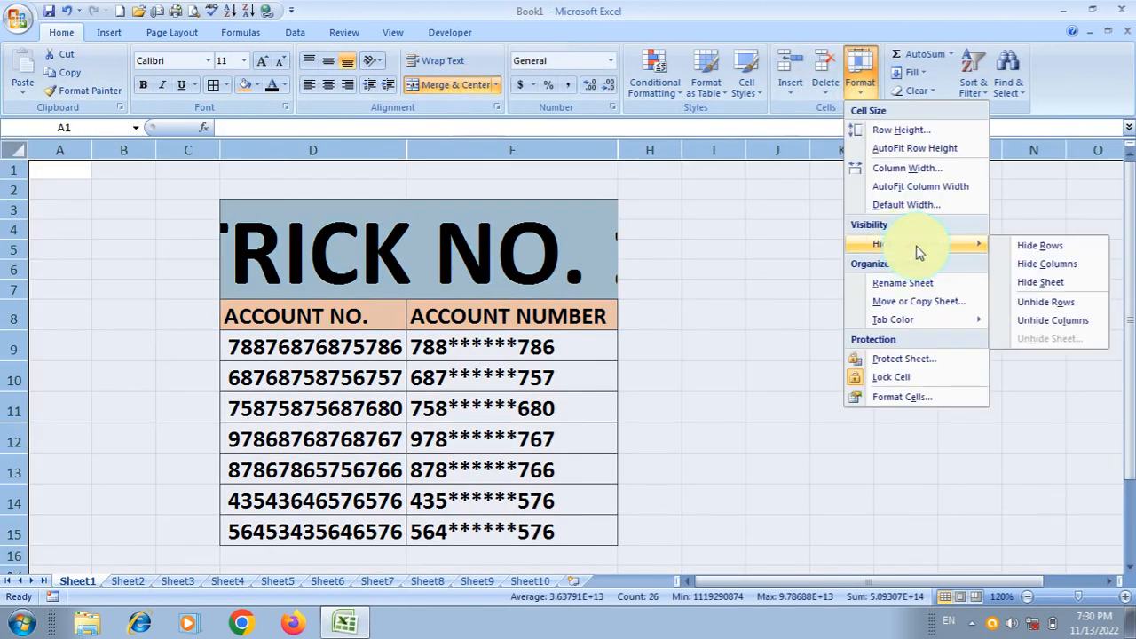
pyautogui.click(1038, 320)
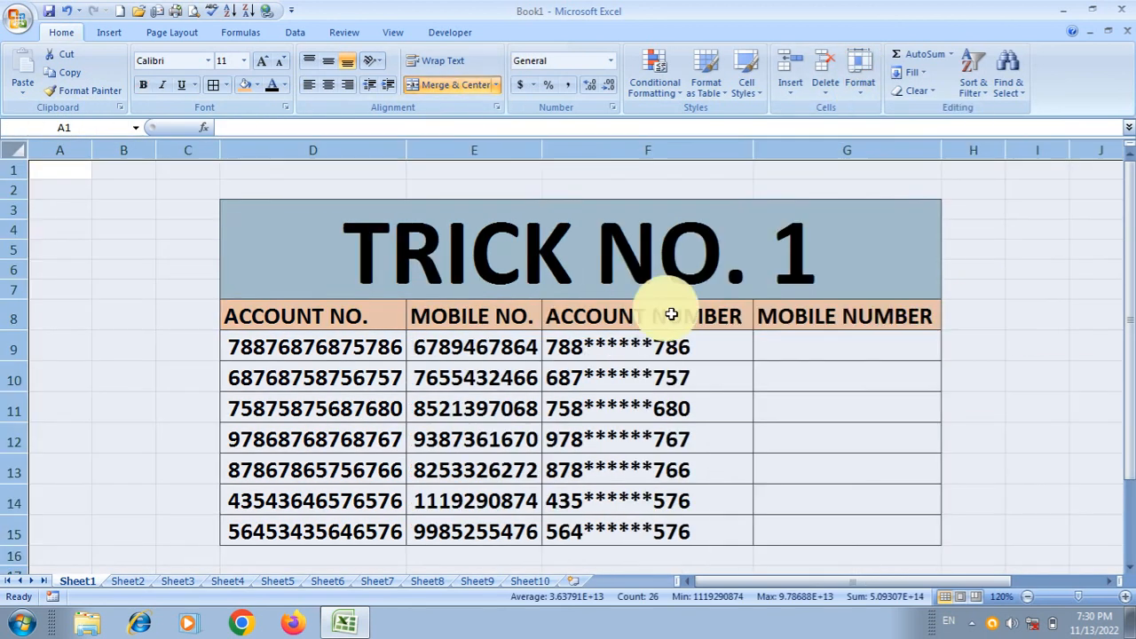
# Remove the bold formatting from the Sheet1 table range D8:G15
pyautogui.click(671, 384)
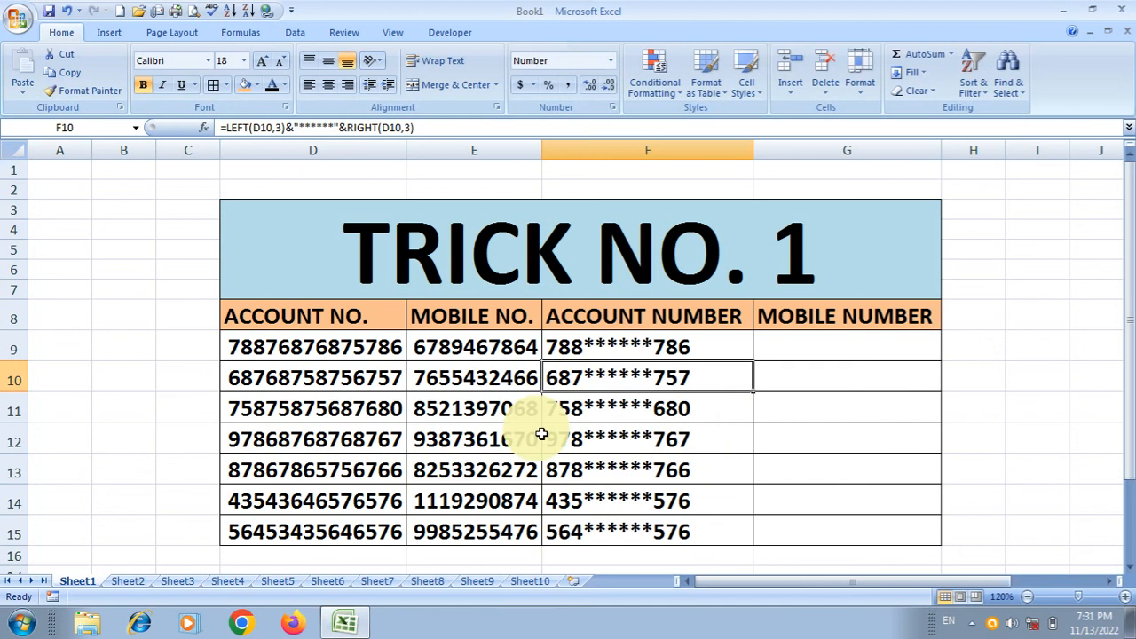
pyautogui.moveTo(271, 317); pyautogui.dragTo(789, 530)
pyautogui.click(728, 471)
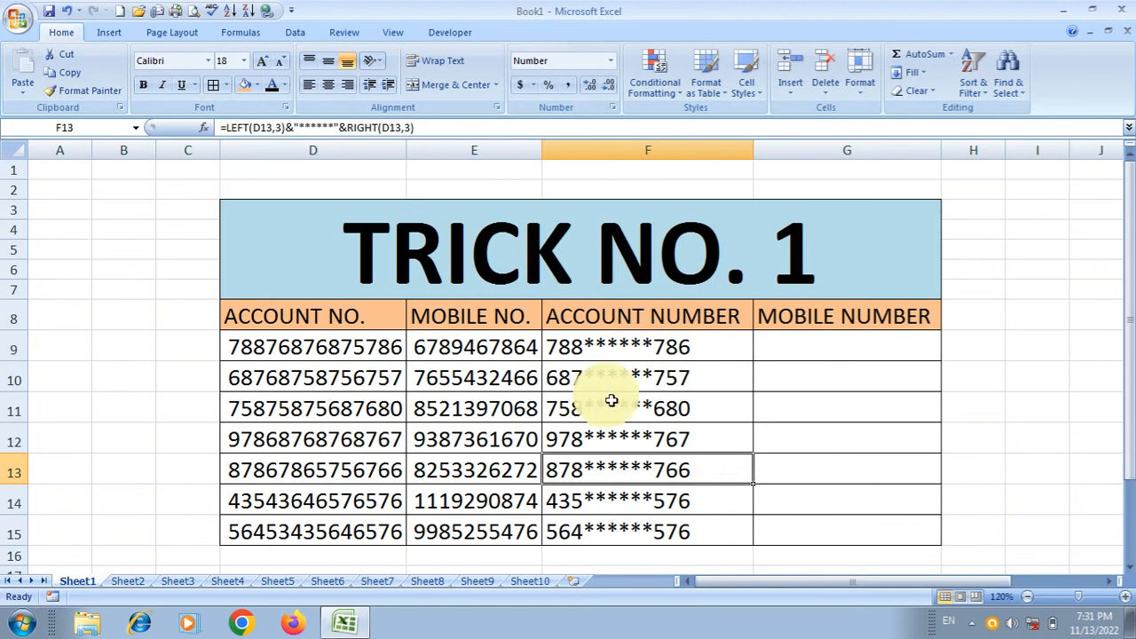
# Apply bold to cells D9 and E11 and to the account numbers in D10:D15
pyautogui.click(381, 348)
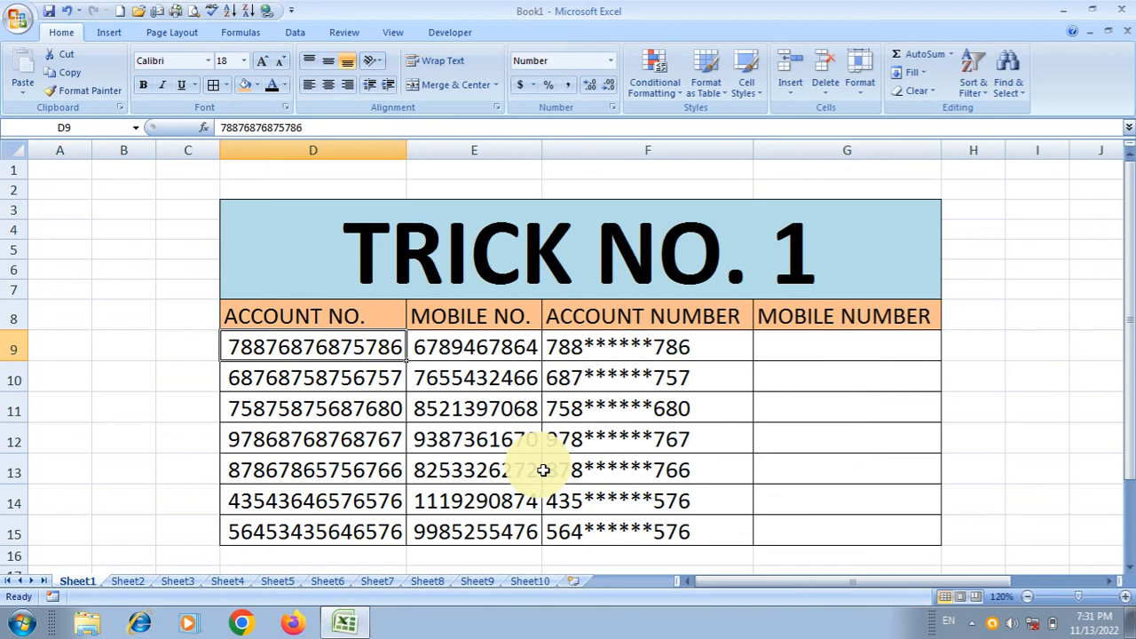
pyautogui.hotkey('ctrl', 'b')
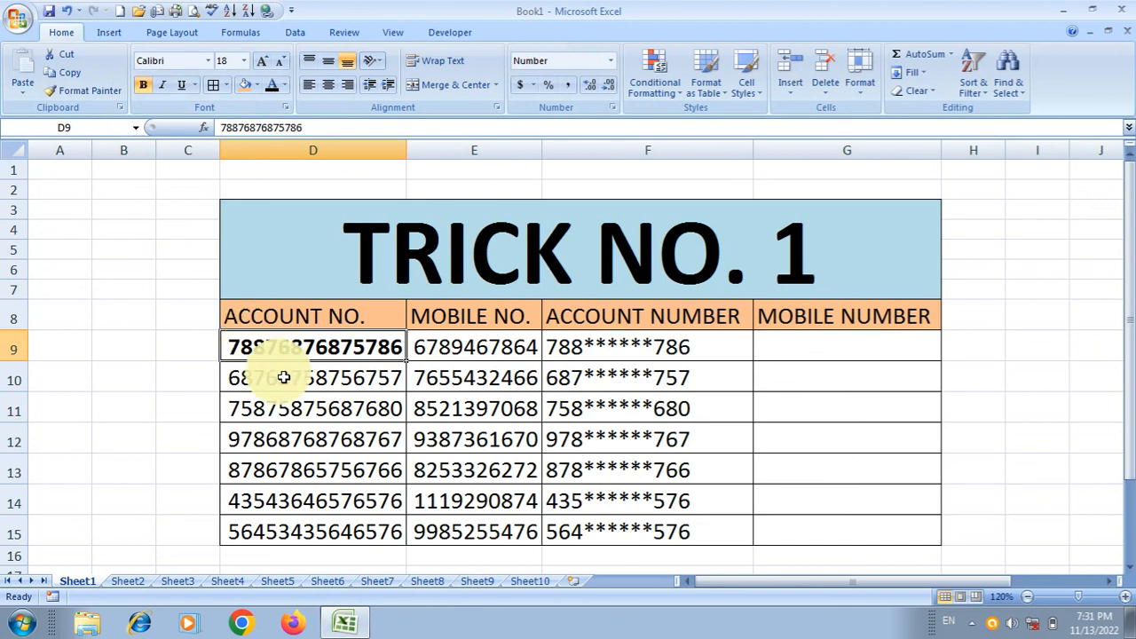
pyautogui.click(459, 406)
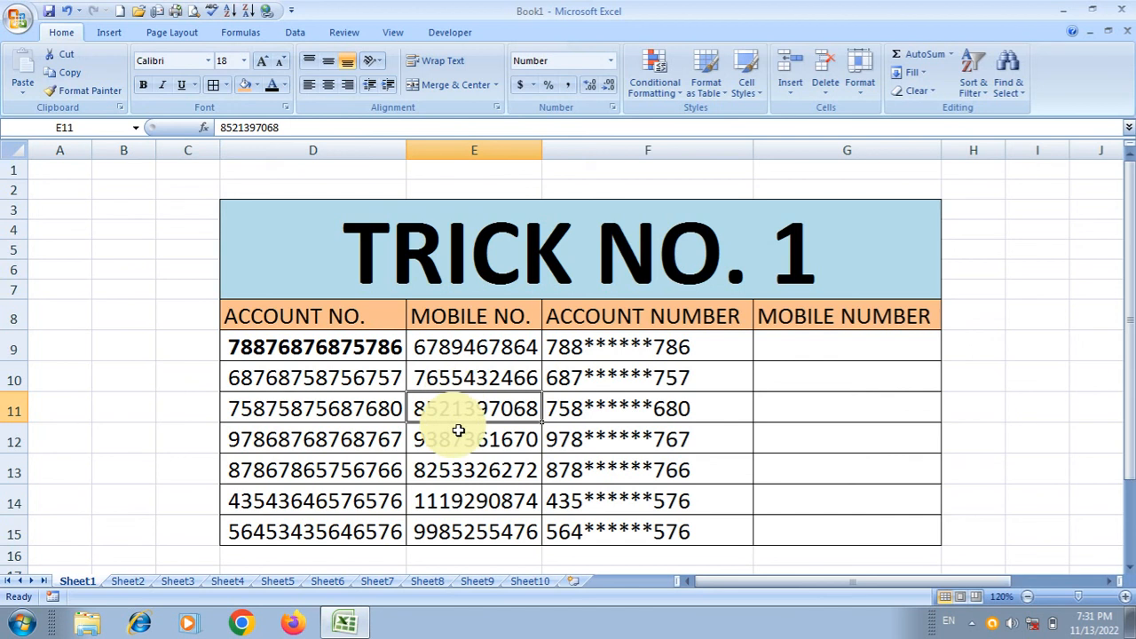
pyautogui.hotkey('ctrl', 'b')
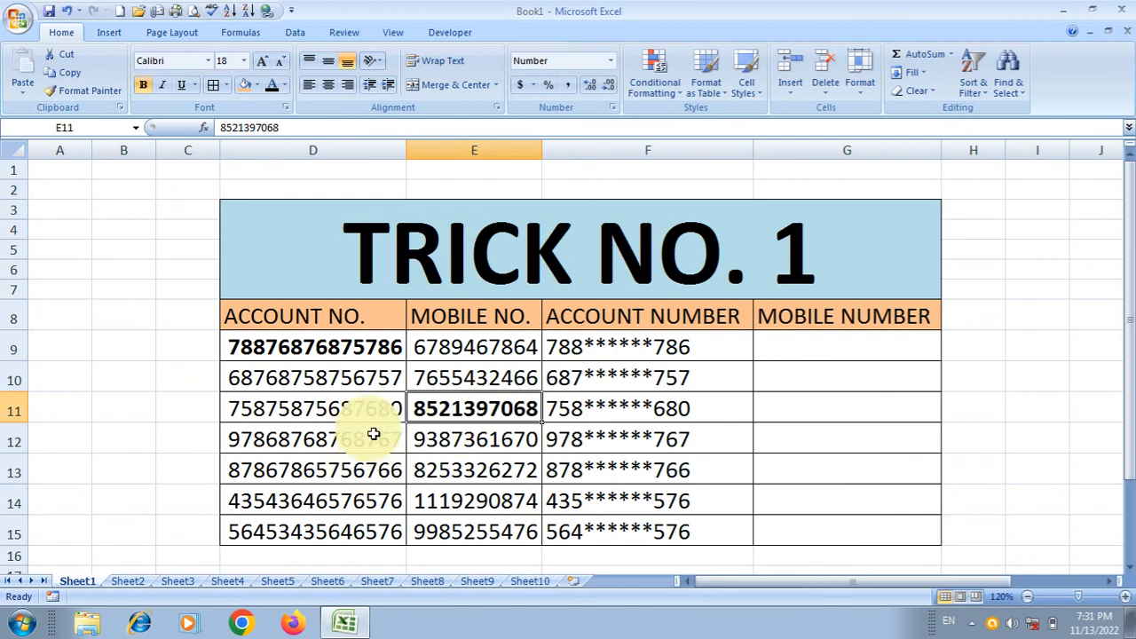
pyautogui.moveTo(378, 377); pyautogui.dragTo(364, 525)
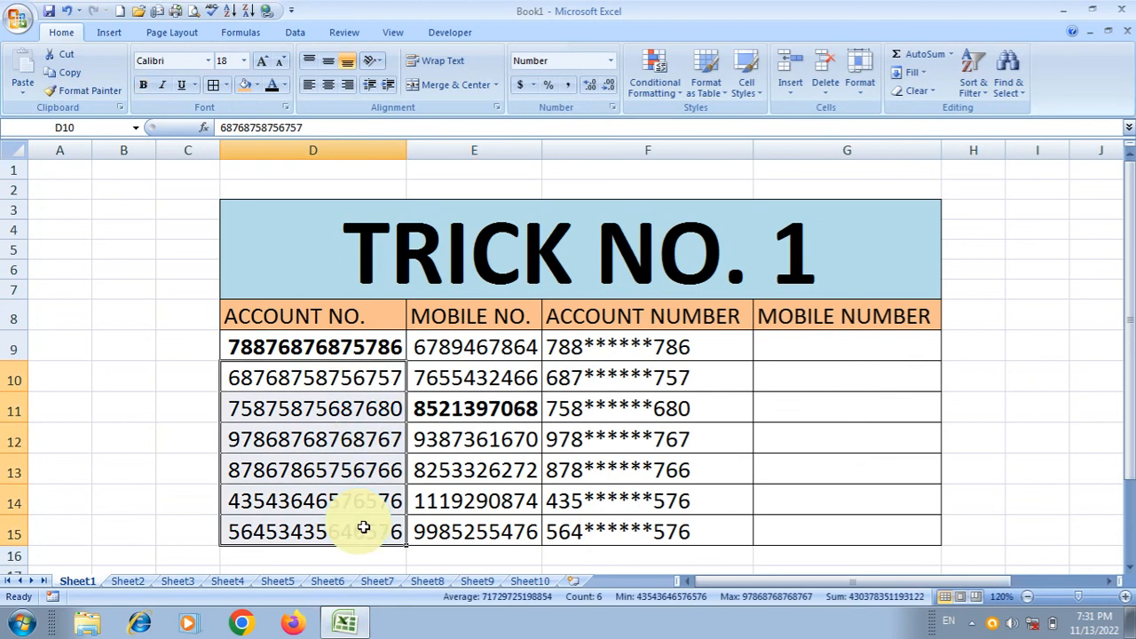
pyautogui.hotkey('ctrl', 'b')
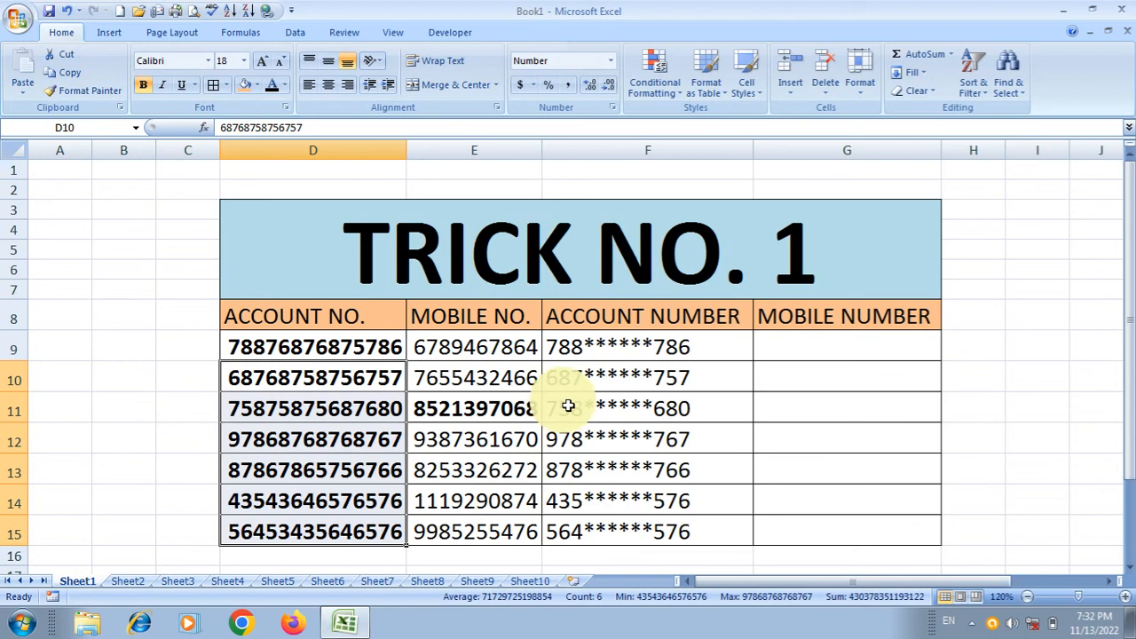
# Underline cell F10 and the masked account numbers in F11:F15
pyautogui.click(574, 376)
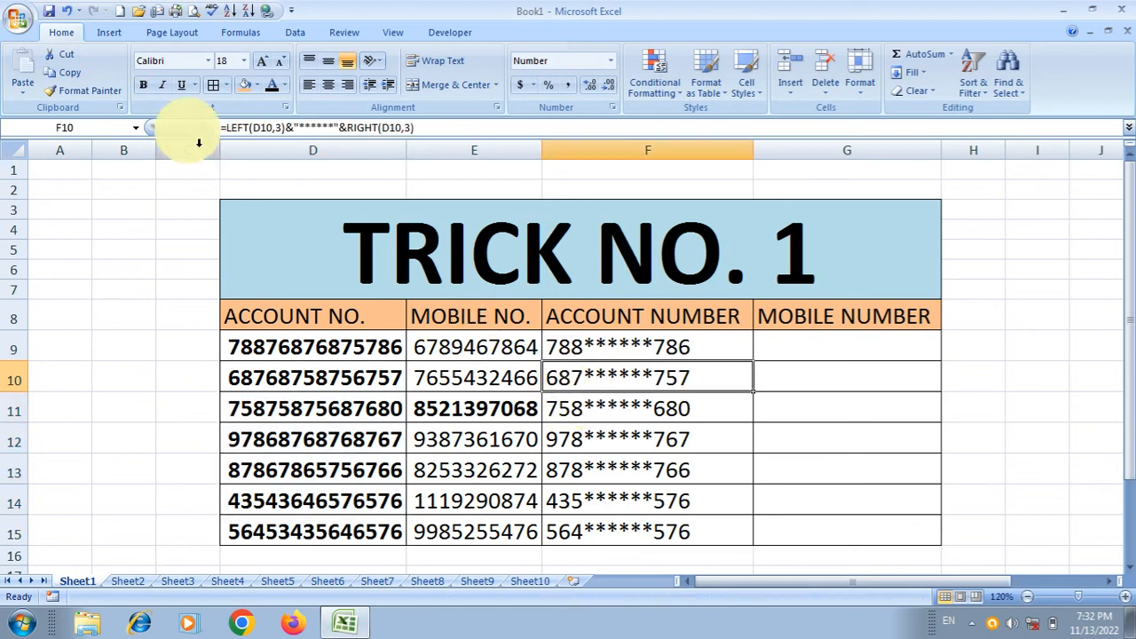
pyautogui.click(180, 85)
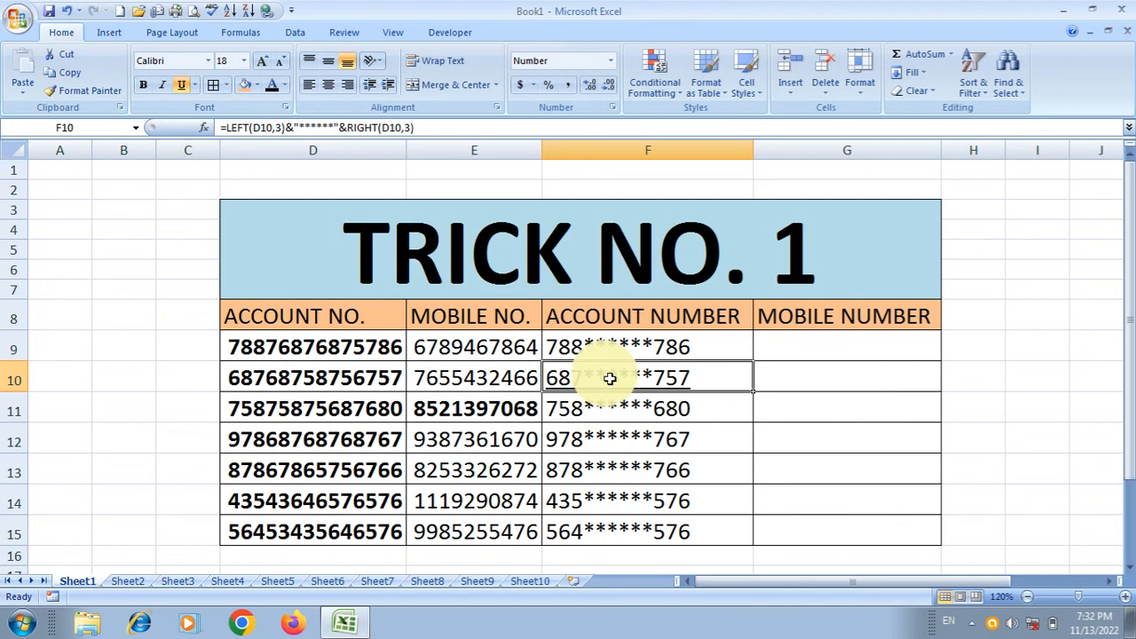
pyautogui.click(566, 420)
pyautogui.moveTo(566, 420); pyautogui.dragTo(574, 527)
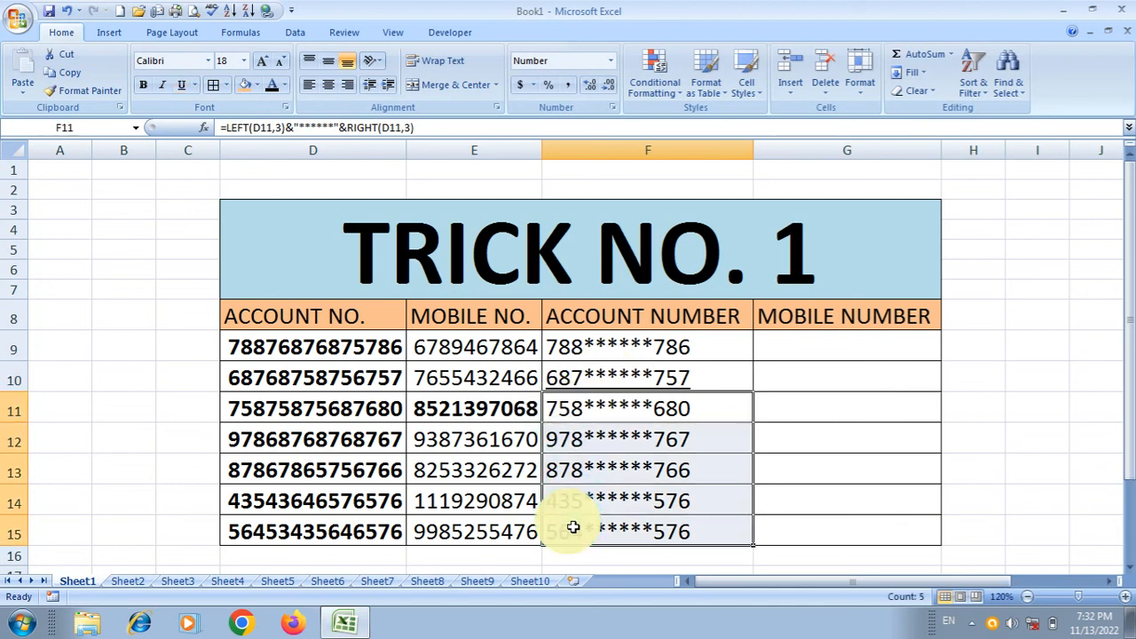
pyautogui.hotkey('ctrl', 'u')
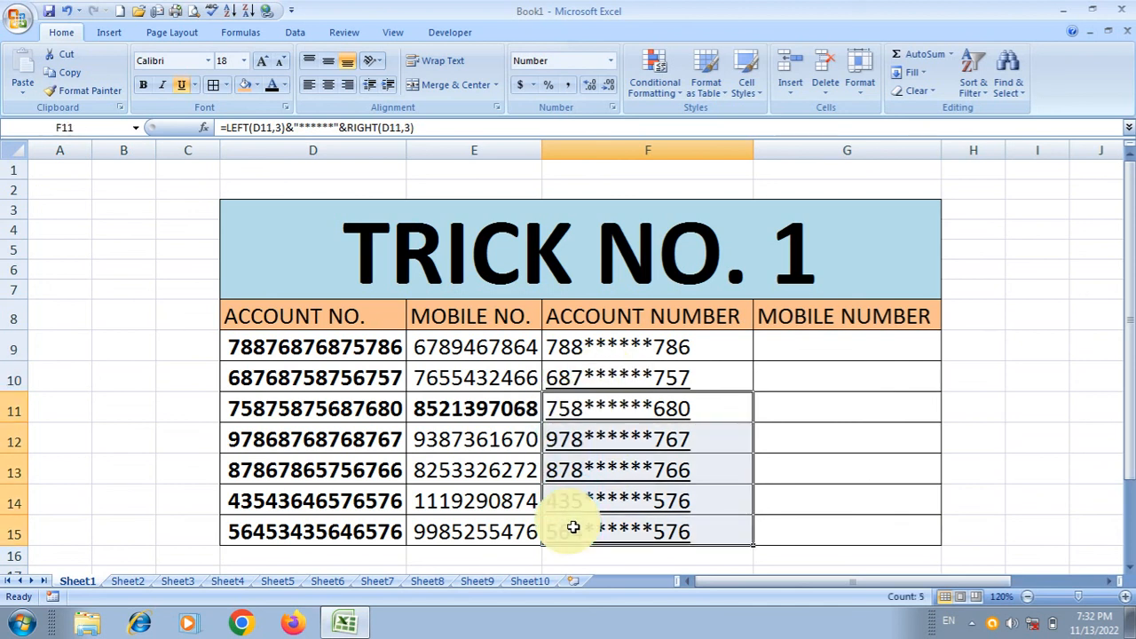
# Enter F4 in cell G11 and CTRL+Y in cell G12 of the Sheet1 table
pyautogui.click(830, 452)
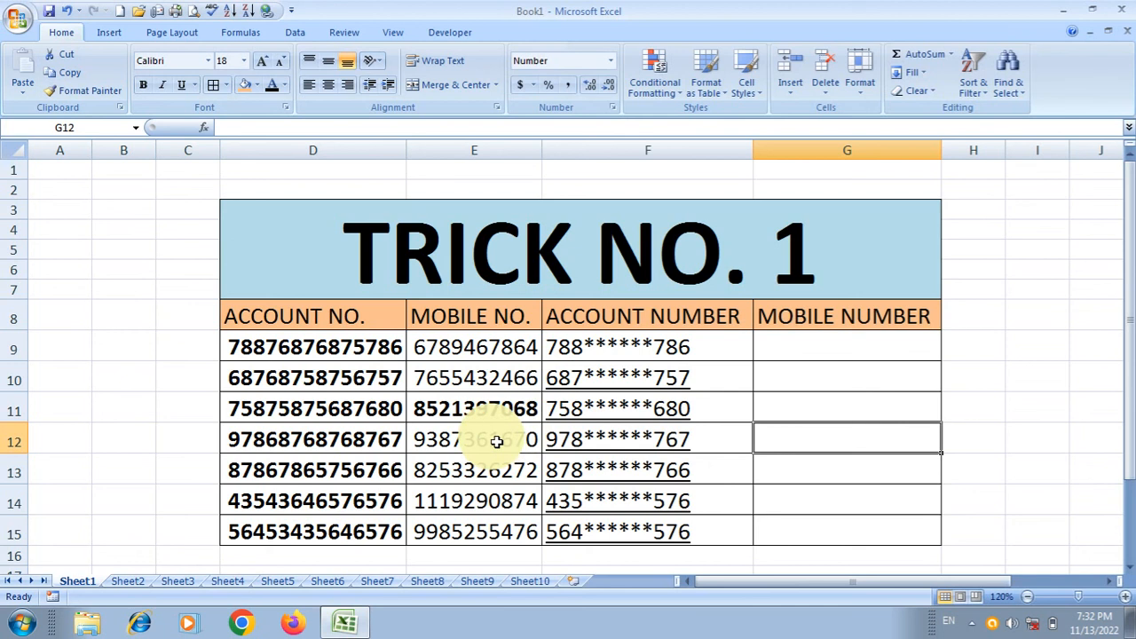
pyautogui.click(815, 404)
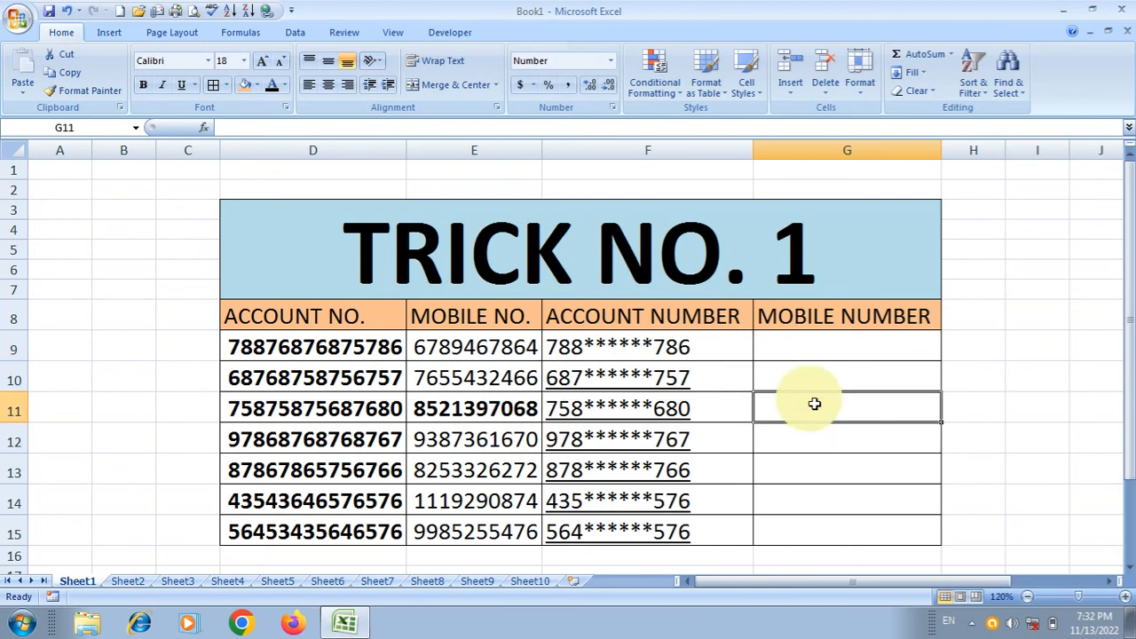
pyautogui.write('F$')
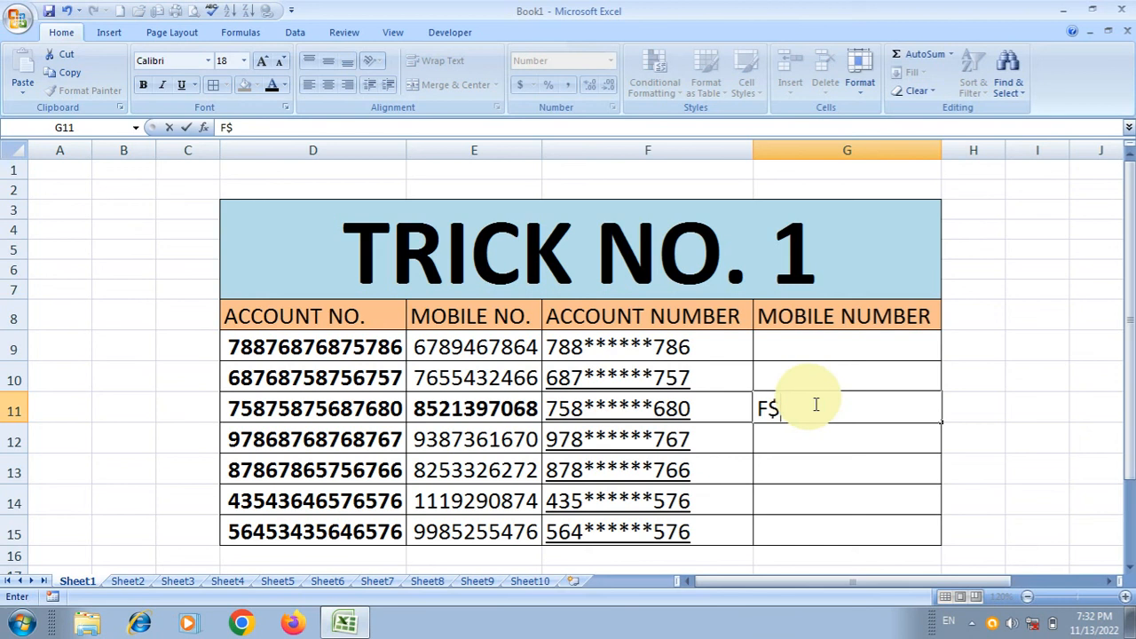
pyautogui.press('BackSpace')
pyautogui.write('4')
pyautogui.press('Return')
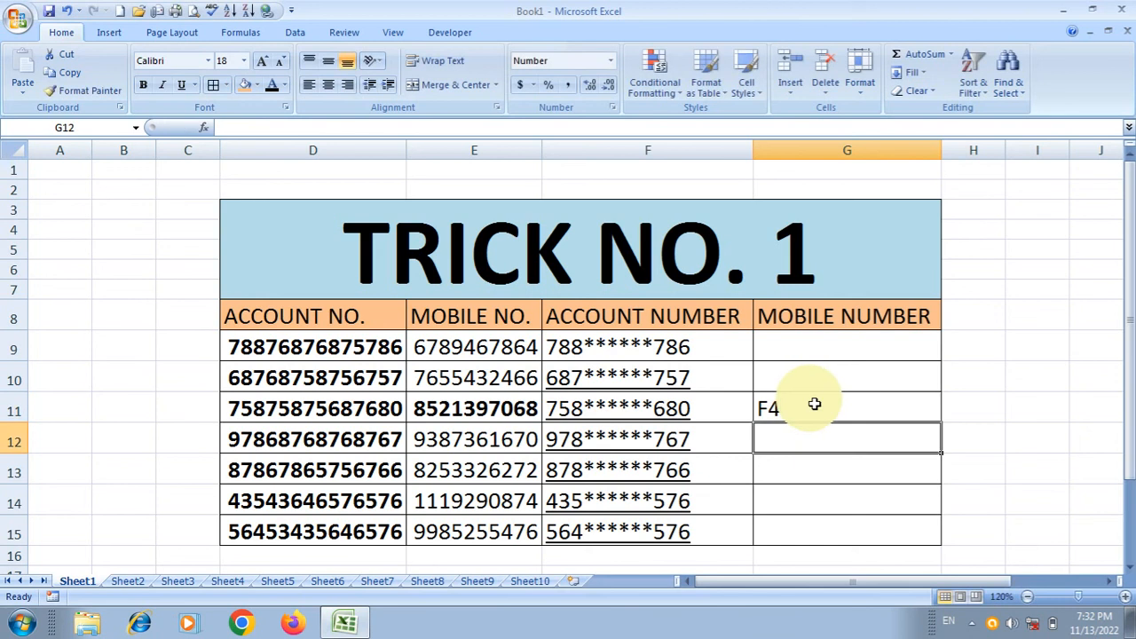
pyautogui.write('CTRL+Y')
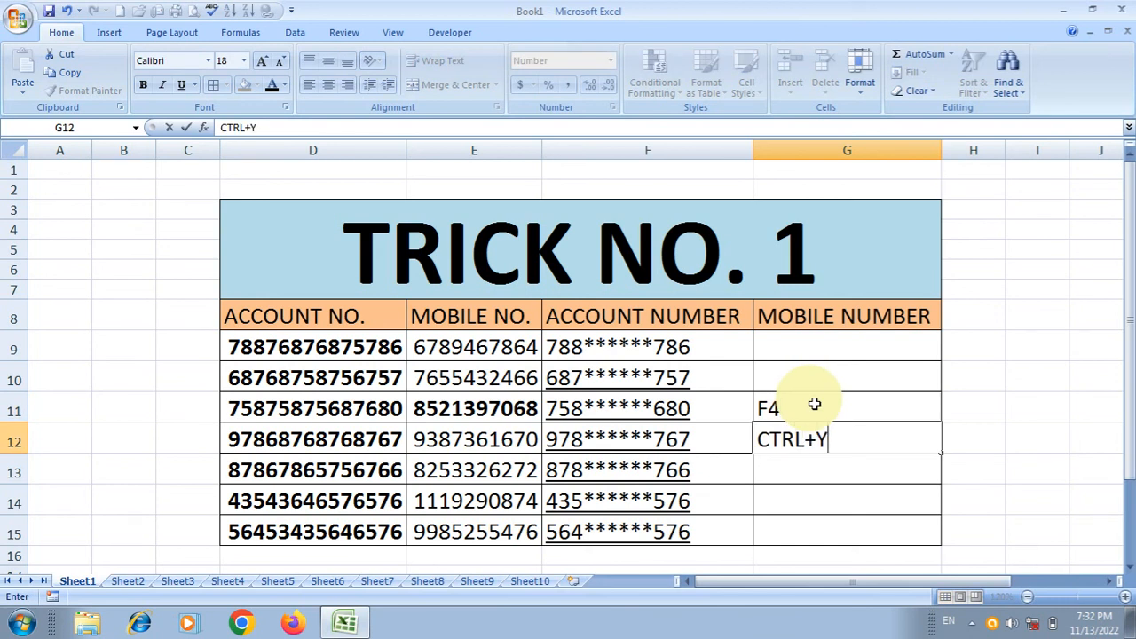
pyautogui.press('Return')
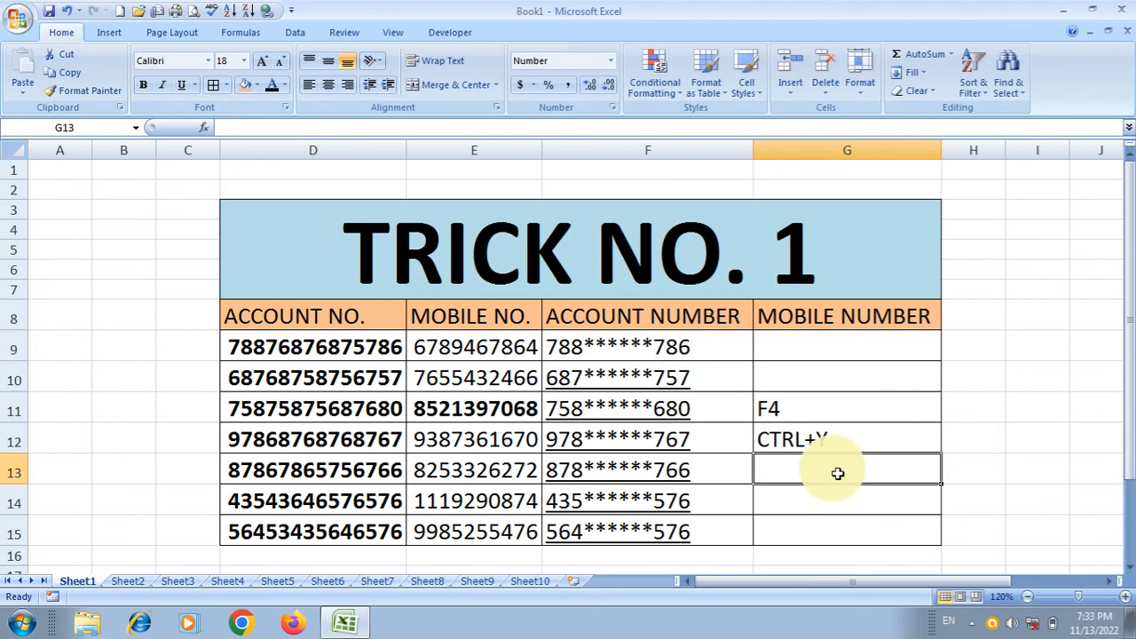
# On Sheet5, enter the words career, computer and institute in cells E10 to E12
pyautogui.click(282, 582)
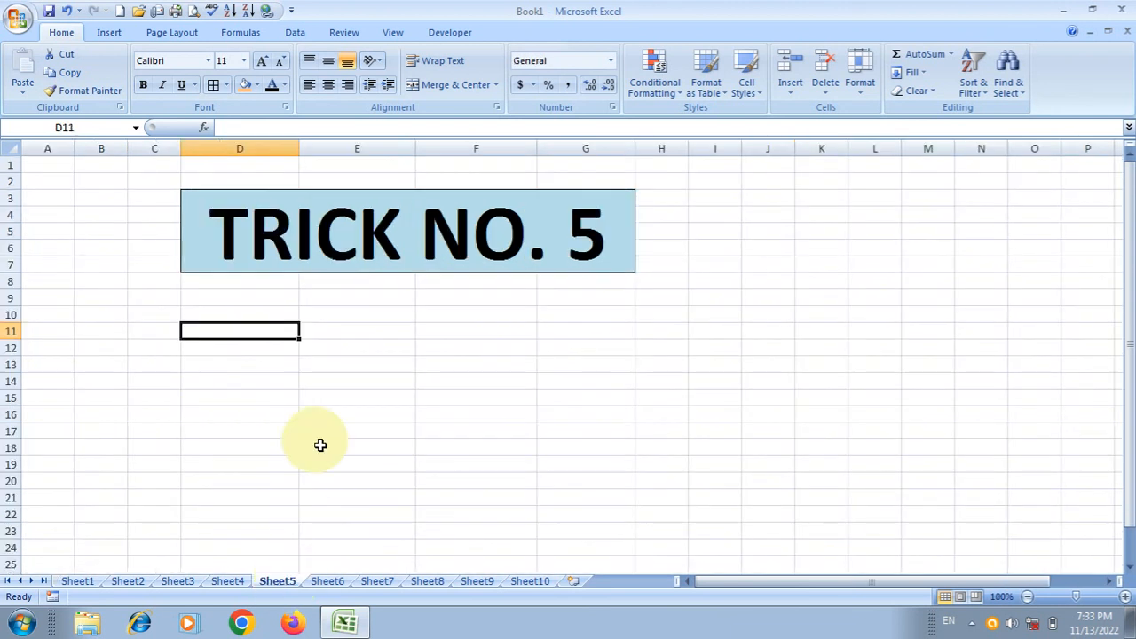
pyautogui.click(324, 313)
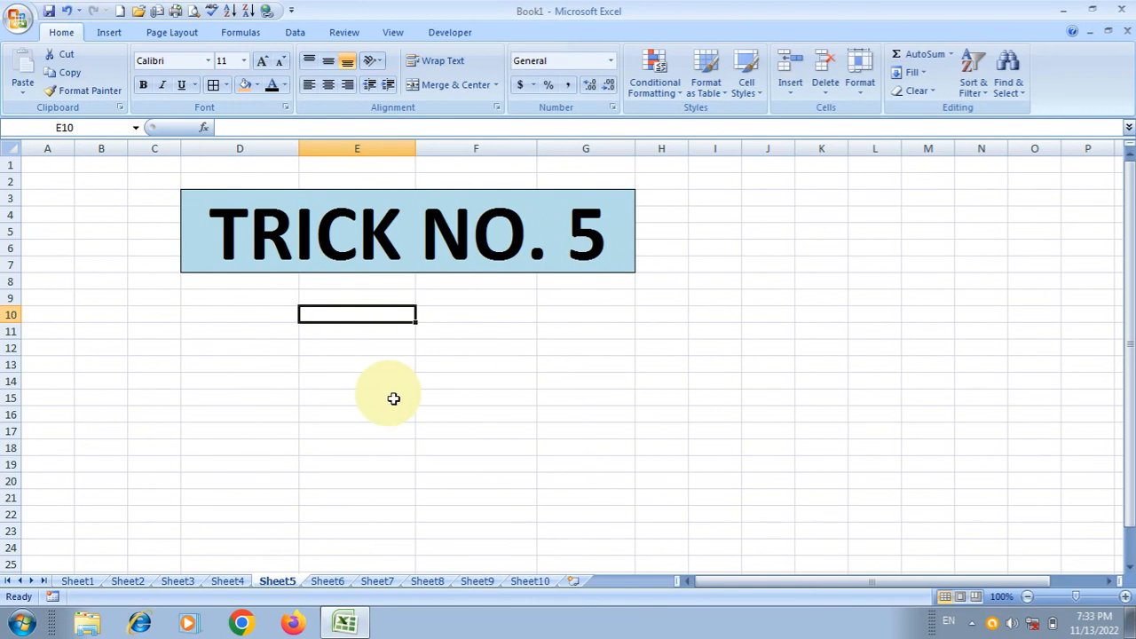
pyautogui.write('career')
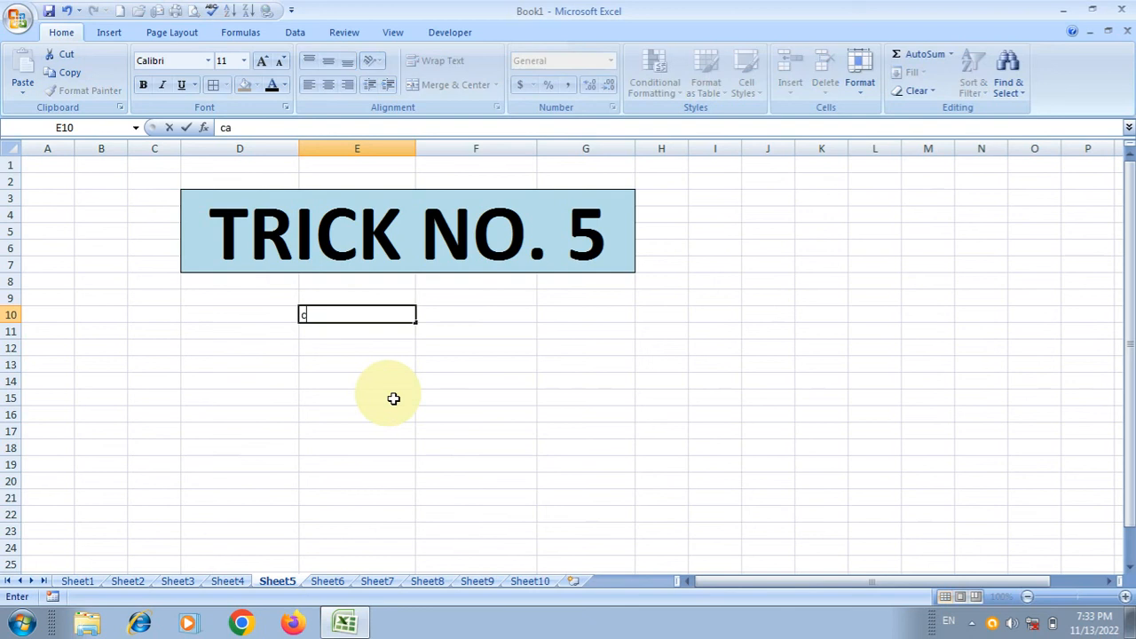
pyautogui.press('Return')
pyautogui.write('computer')
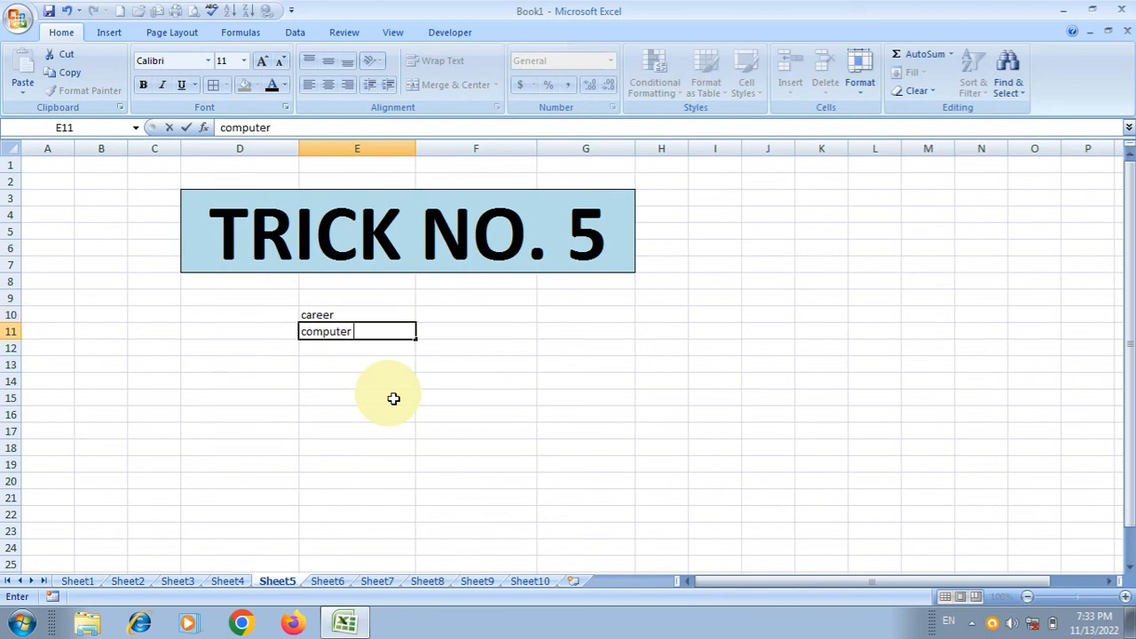
pyautogui.press('Return')
pyautogui.write('institute')
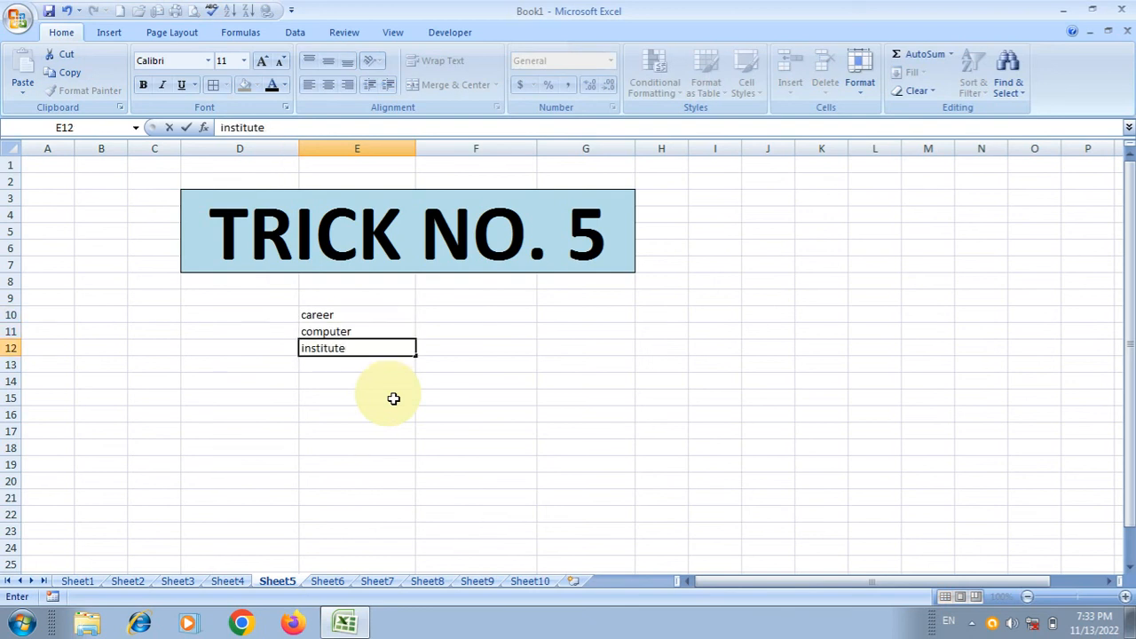
pyautogui.press('Return')
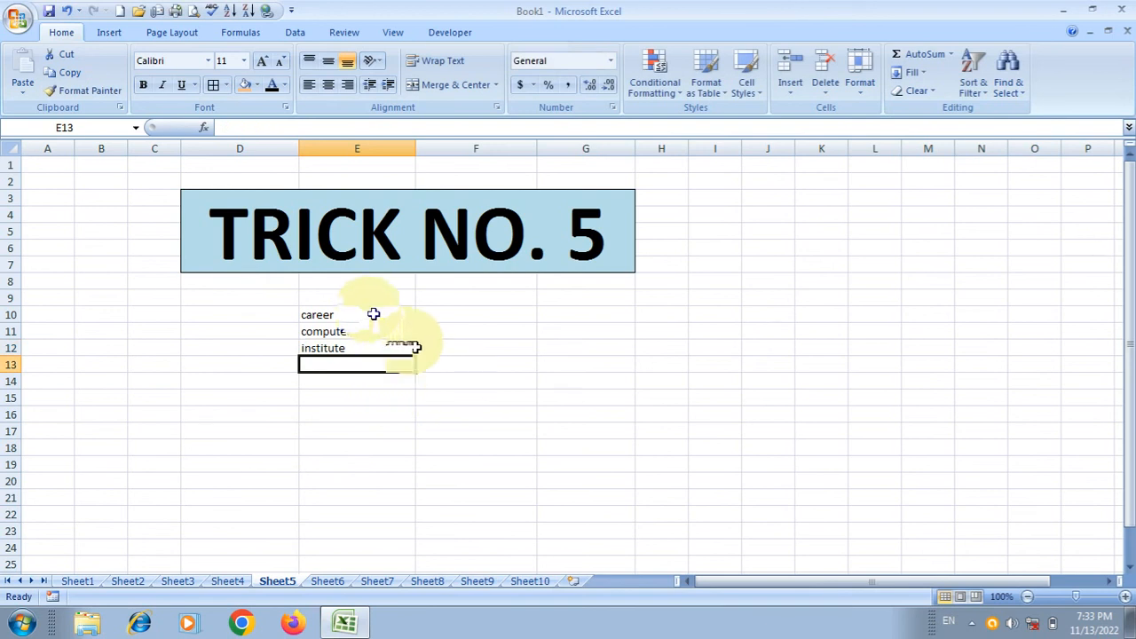
# Increase the font size of cells E10:E12 to 24
pyautogui.moveTo(376, 315); pyautogui.dragTo(372, 349)
pyautogui.click(262, 62)
pyautogui.click(261, 62)
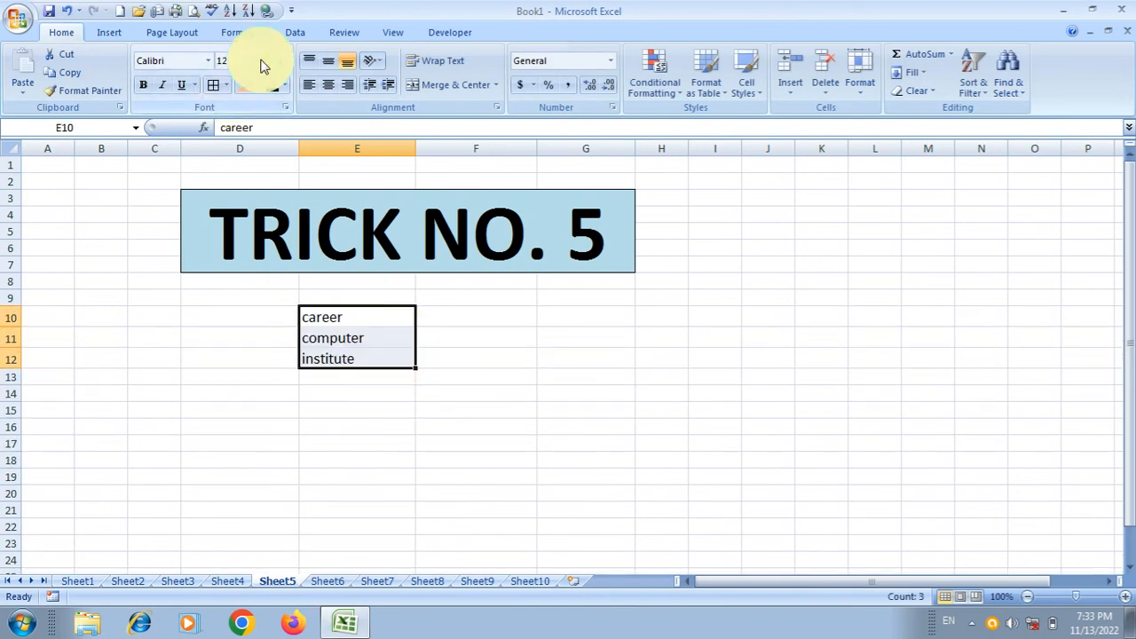
pyautogui.click(261, 62)
pyautogui.click(262, 62)
pyautogui.click(259, 64)
pyautogui.click(260, 64)
pyautogui.click(258, 65)
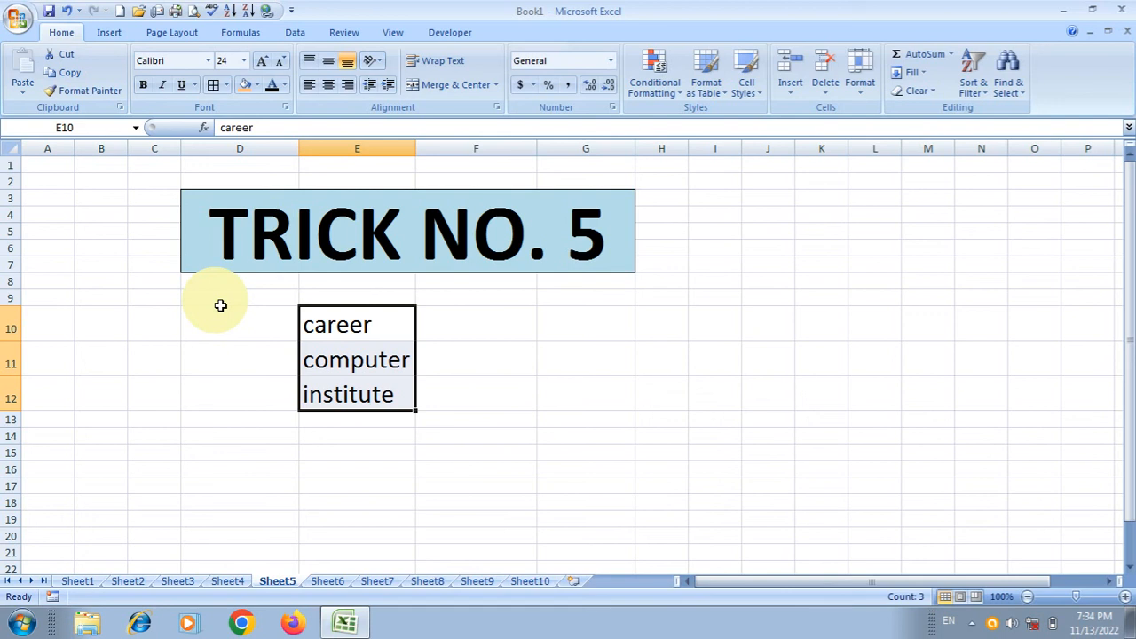
# Set the font of cells E10:E12 to Copperplate Gothic Bold
pyautogui.click(212, 61)
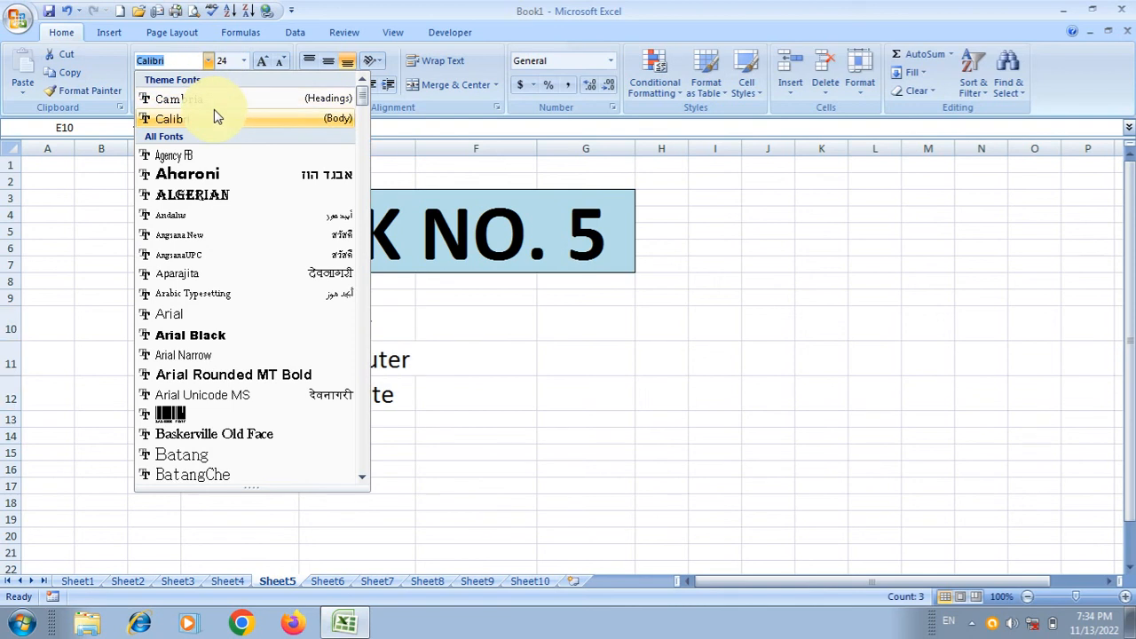
pyautogui.write('Copperplate Go')
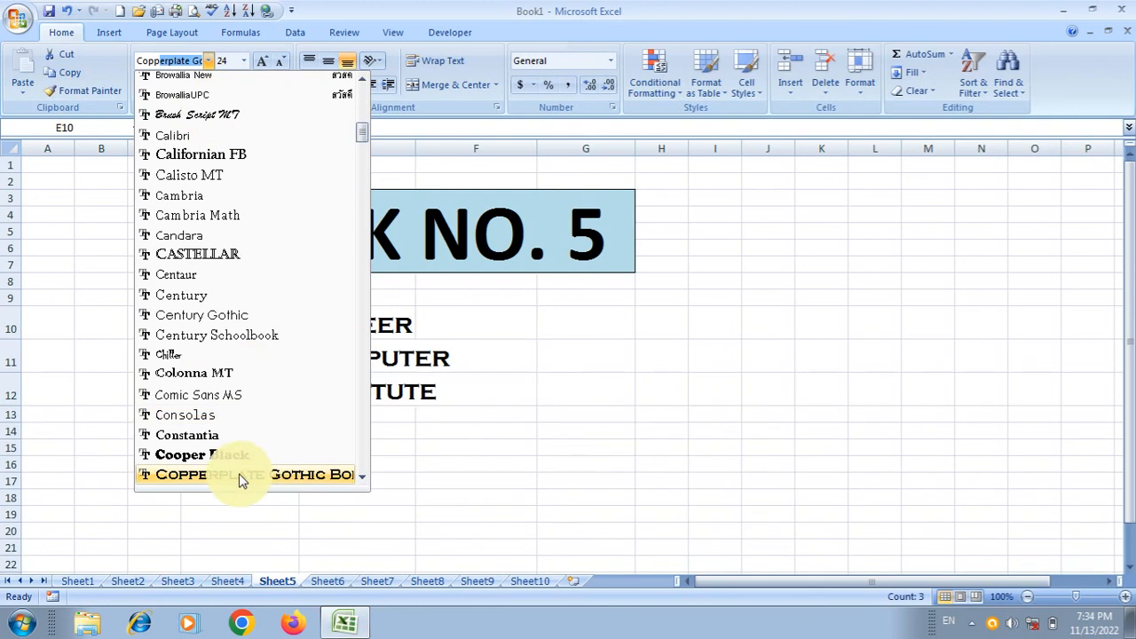
pyautogui.click(325, 481)
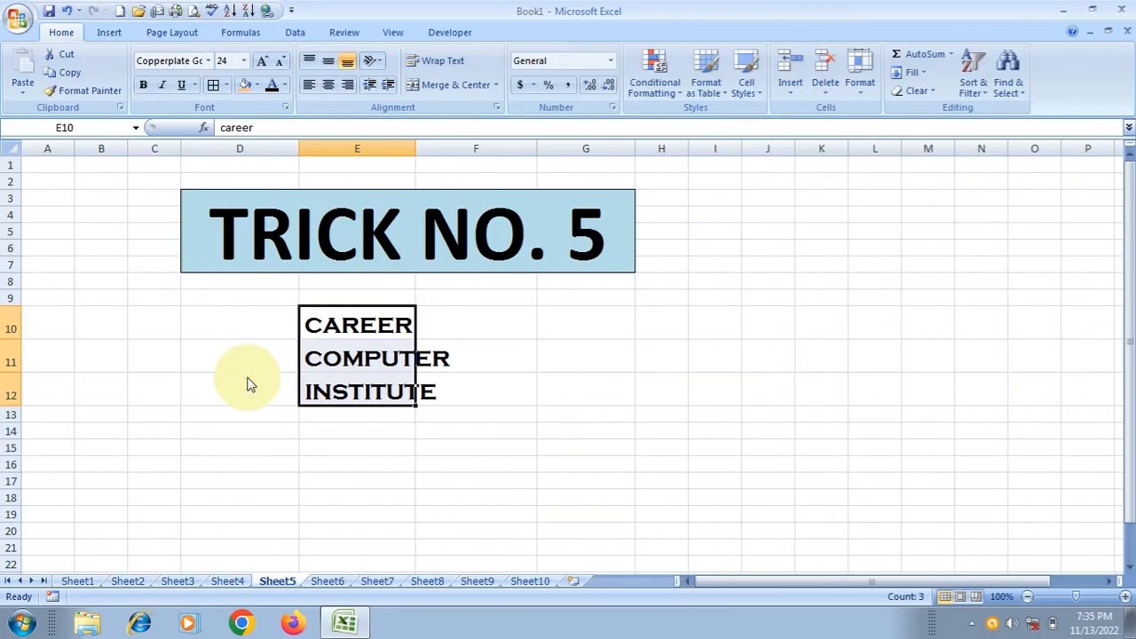
# Switch from the workbook to the Windows desktop
pyautogui.press('super+d')
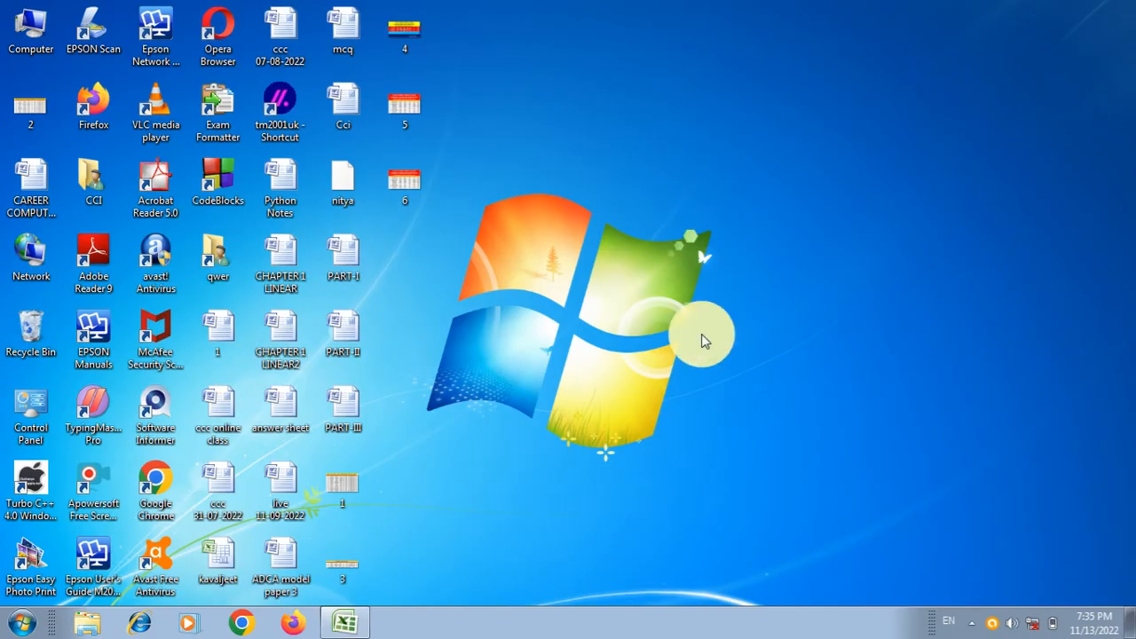